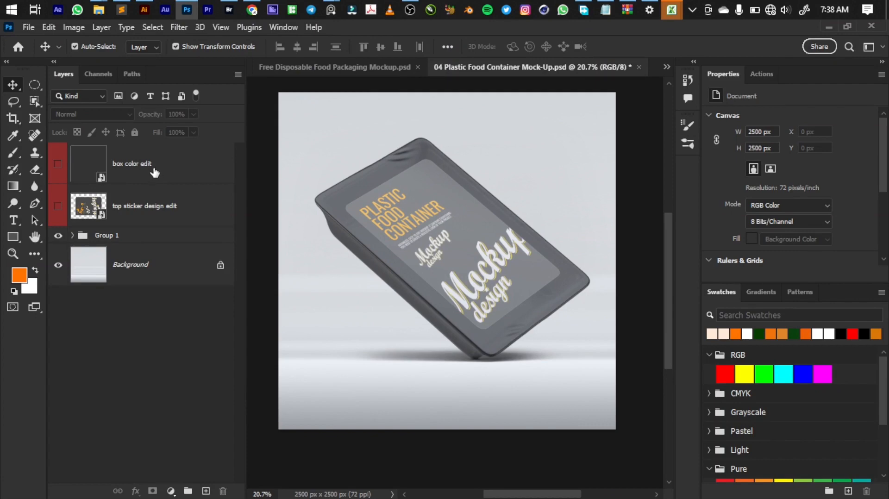
# Step: Open the contents of the "top sticker design edit" smart object for editing
pyautogui.click(155, 174)
pyautogui.click(148, 211)
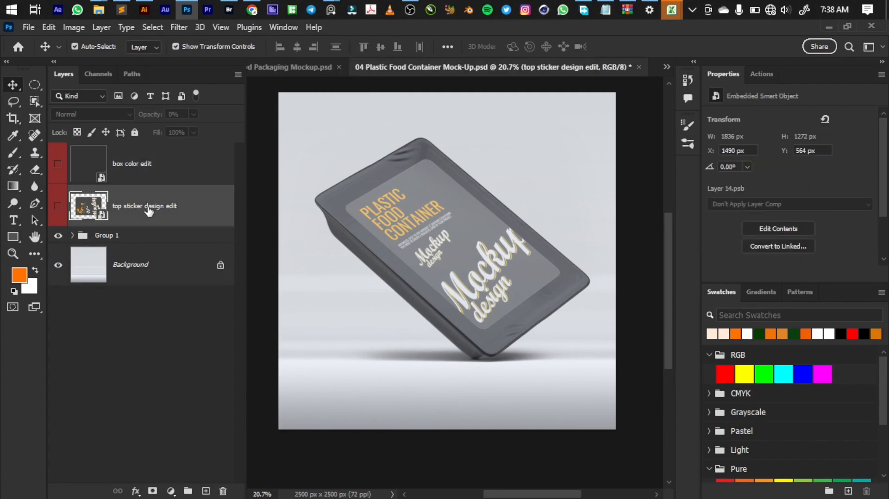
pyautogui.hotkey('ctrl', 'Tab')
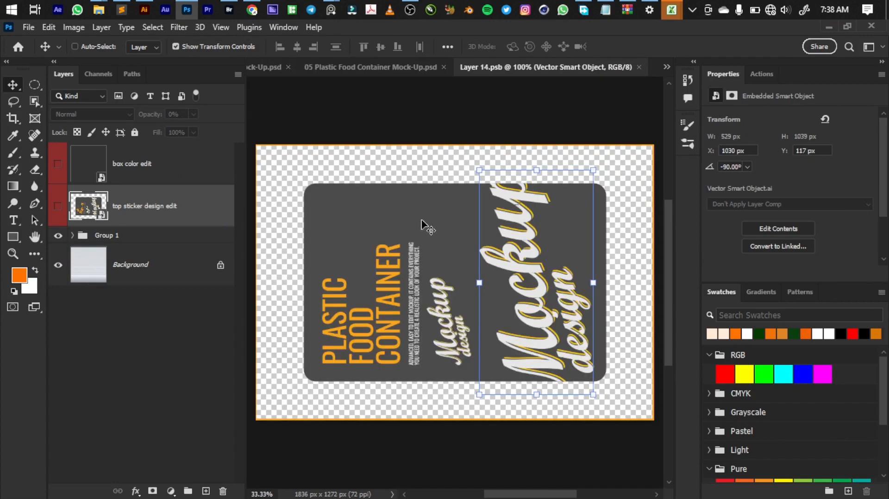
# Step: Hide the two text layers and both Vector Smart Object layers, and delete them together with the meat photo on Layer 5
pyautogui.scroll(-1, 422, 222)
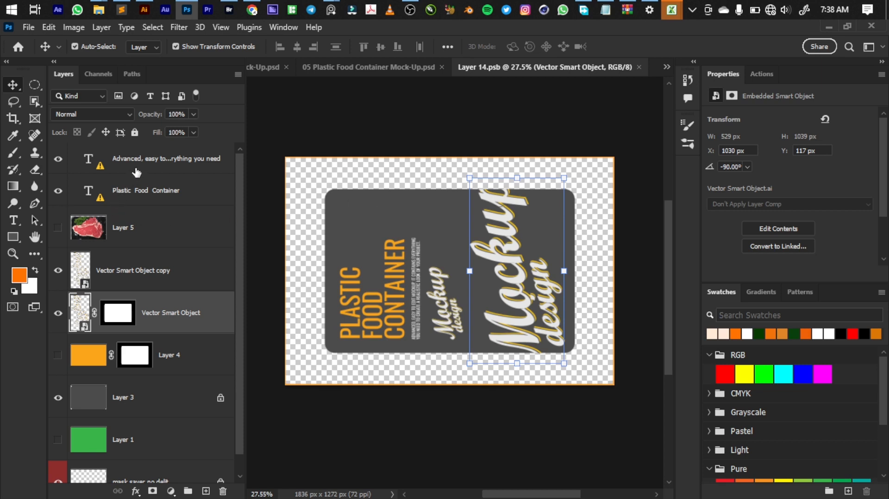
pyautogui.click(58, 159)
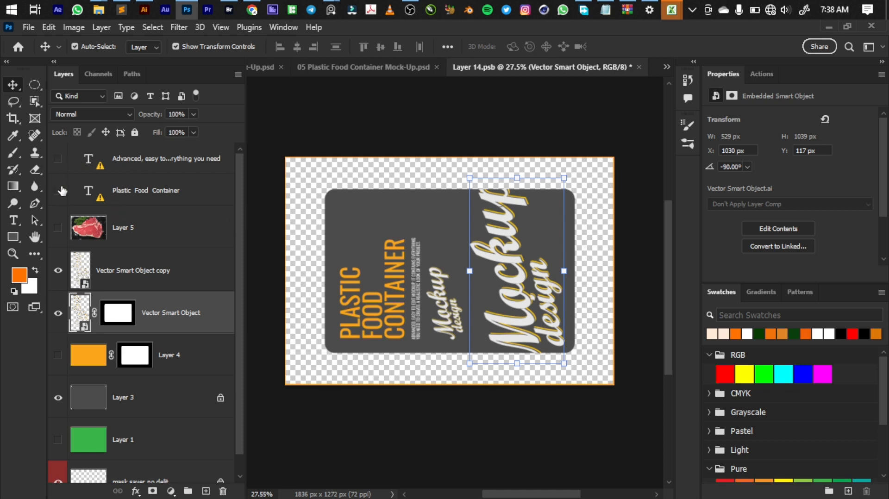
pyautogui.click(58, 190)
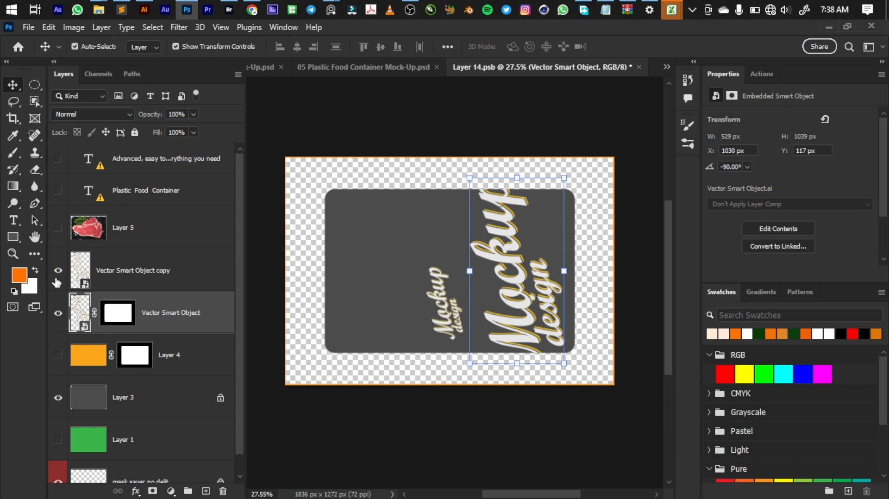
pyautogui.click(58, 228)
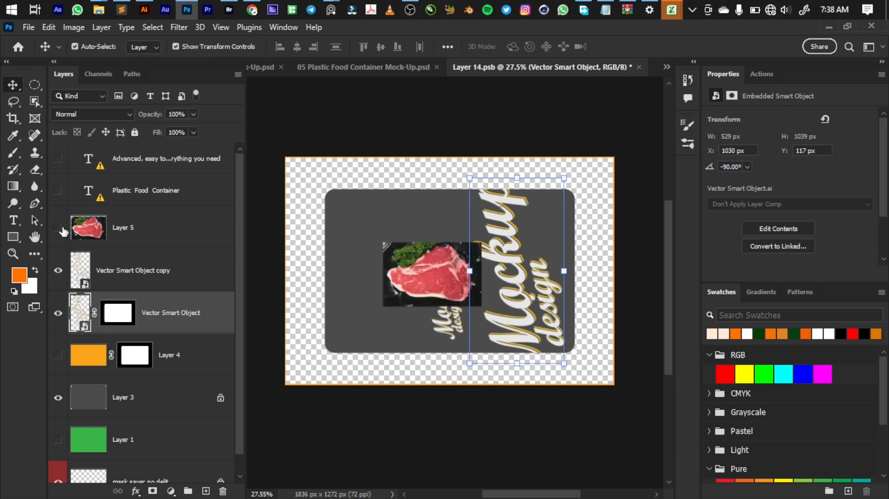
pyautogui.click(58, 228)
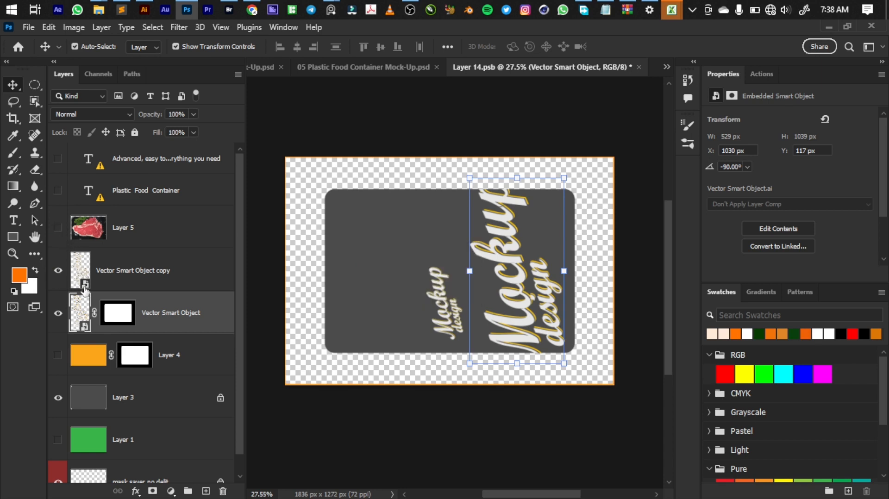
pyautogui.click(58, 272)
pyautogui.click(57, 313)
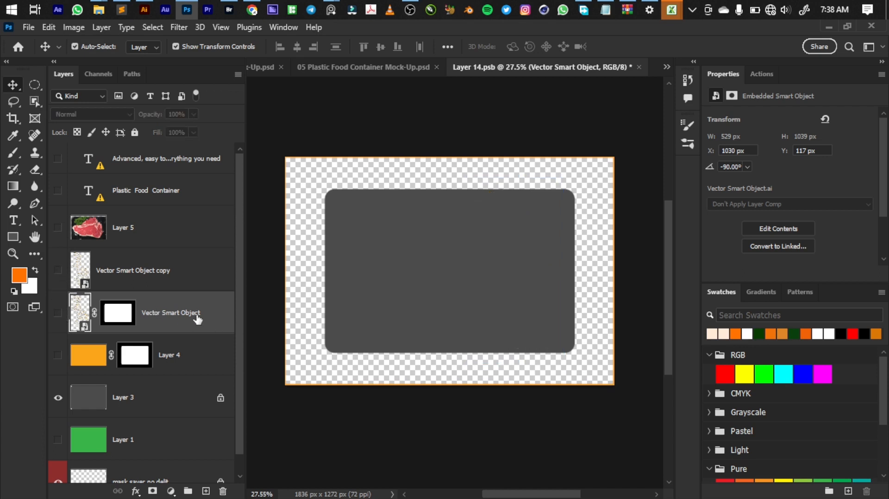
pyautogui.keyDown('shift'); pyautogui.click(194, 157); pyautogui.keyUp('shift')
pyautogui.press('Delete')
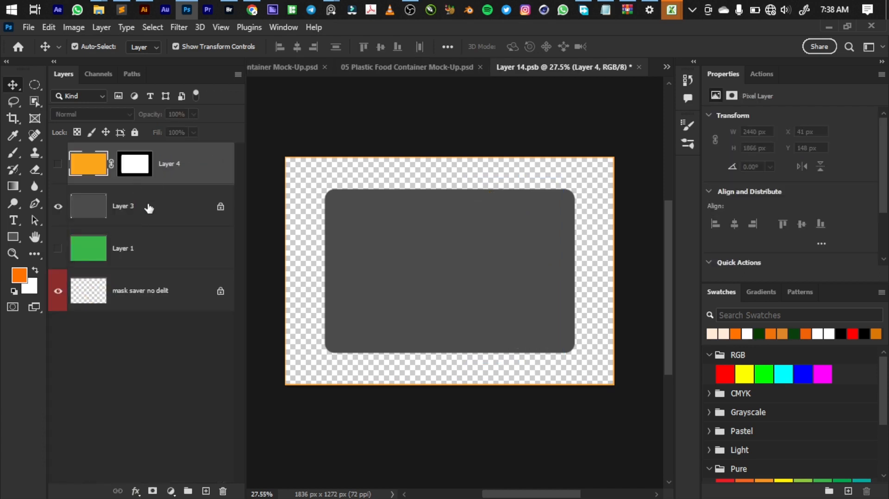
# Step: Place "Label design for FoodHouse.psd" from the DESIGNS folder as an embedded object directly above Layer 3
pyautogui.click(148, 208)
pyautogui.press('ctrl')
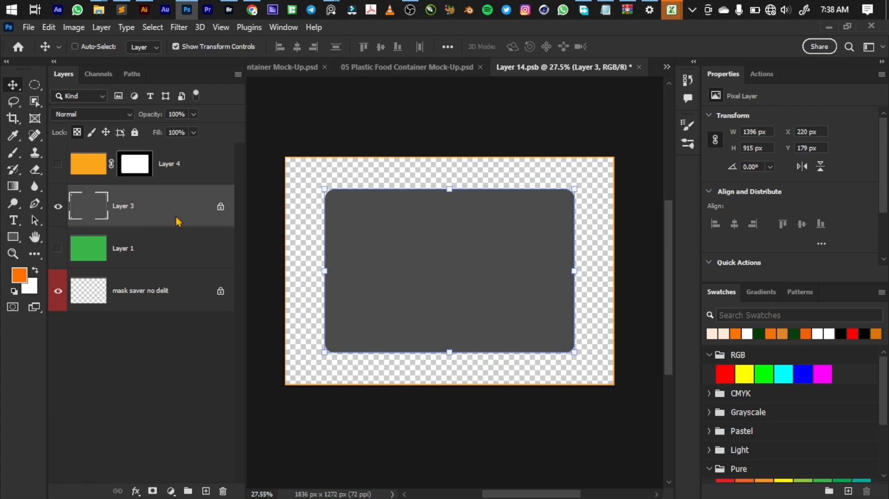
pyautogui.hotkey('ctrl', 'shift', 'p')
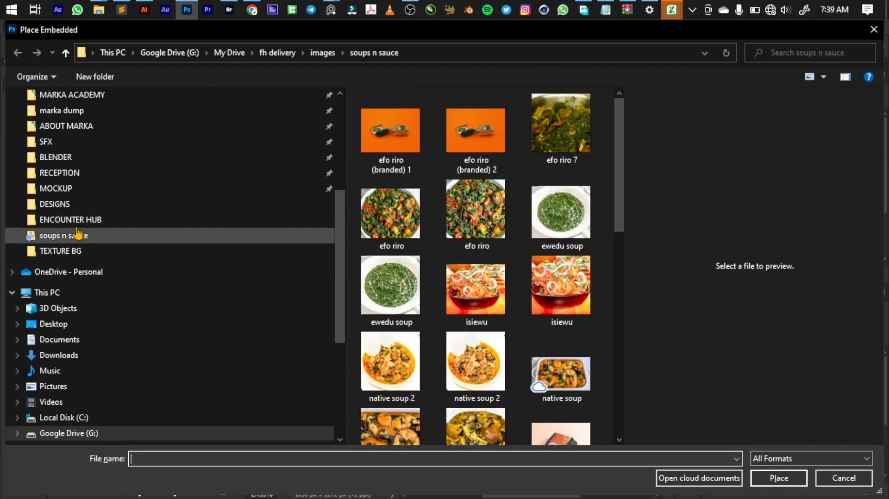
pyautogui.click(79, 212)
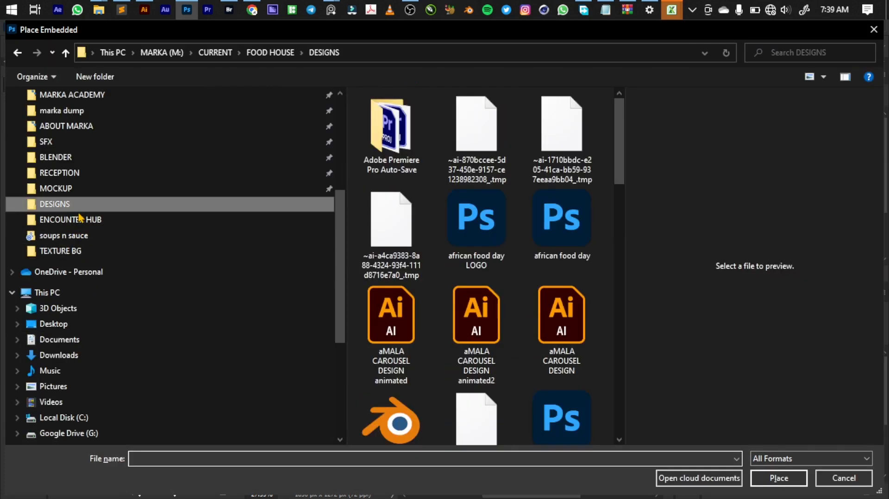
pyautogui.click(201, 457)
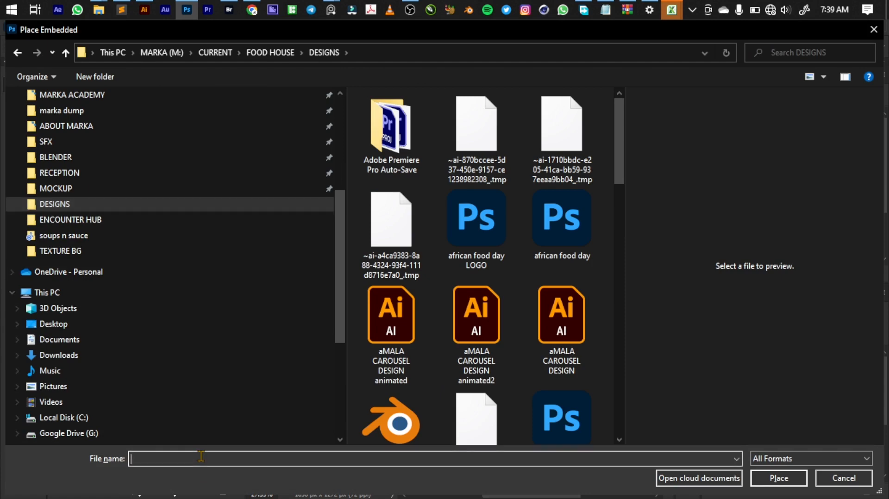
pyautogui.write('La')
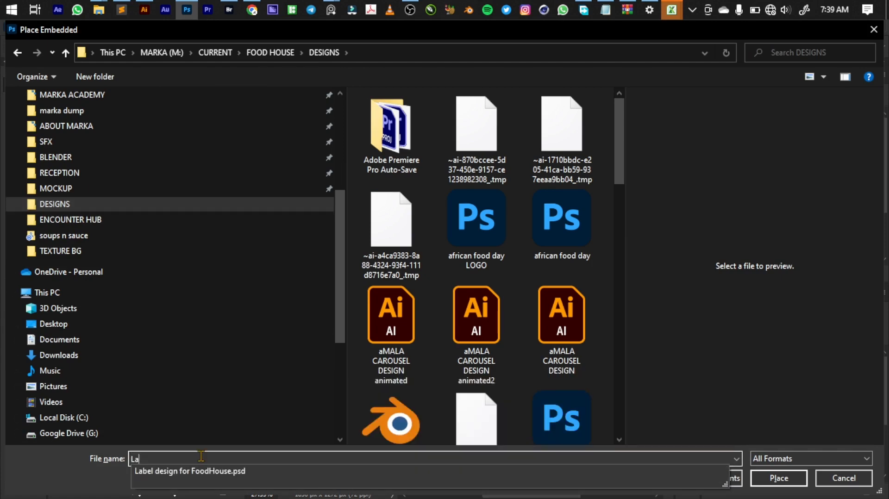
pyautogui.press('Down')
pyautogui.press('Return')
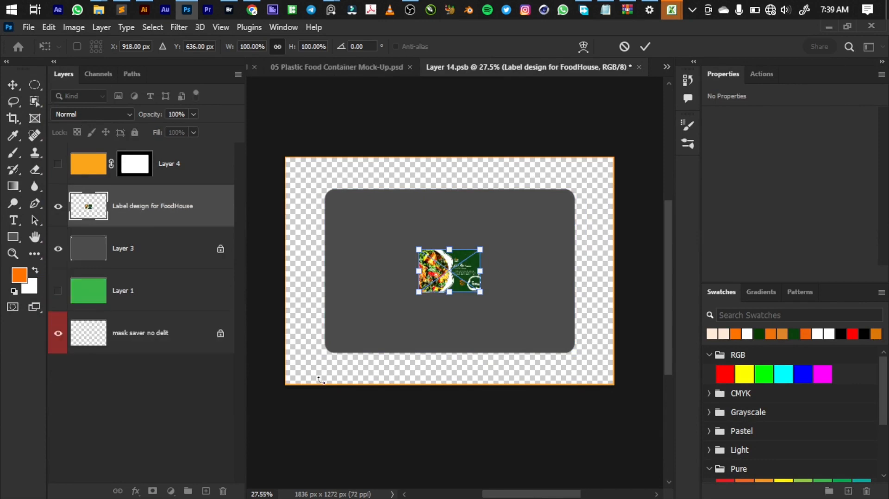
# Step: Scale the placed label design to about 408% and position it over the grey rounded rectangle
pyautogui.moveTo(449, 292); pyautogui.dragTo(465, 403)
pyautogui.moveTo(452, 327); pyautogui.dragTo(455, 266)
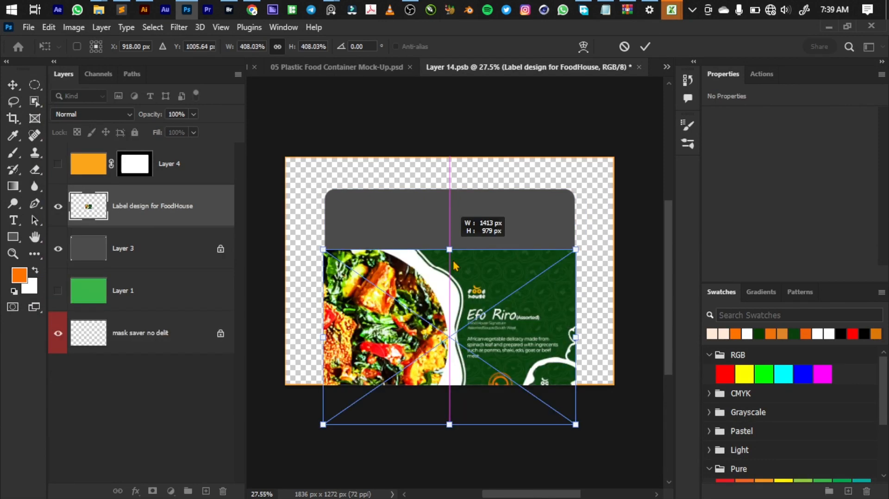
pyautogui.moveTo(451, 215); pyautogui.dragTo(450, 211)
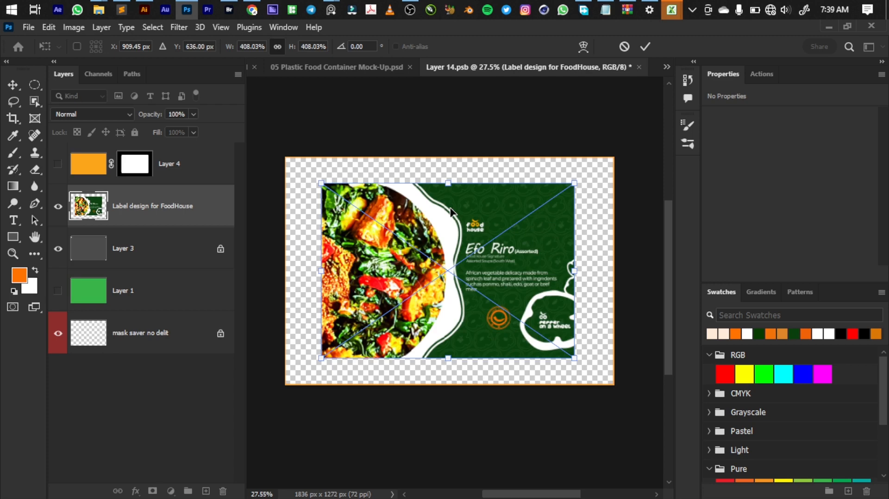
pyautogui.press('Return')
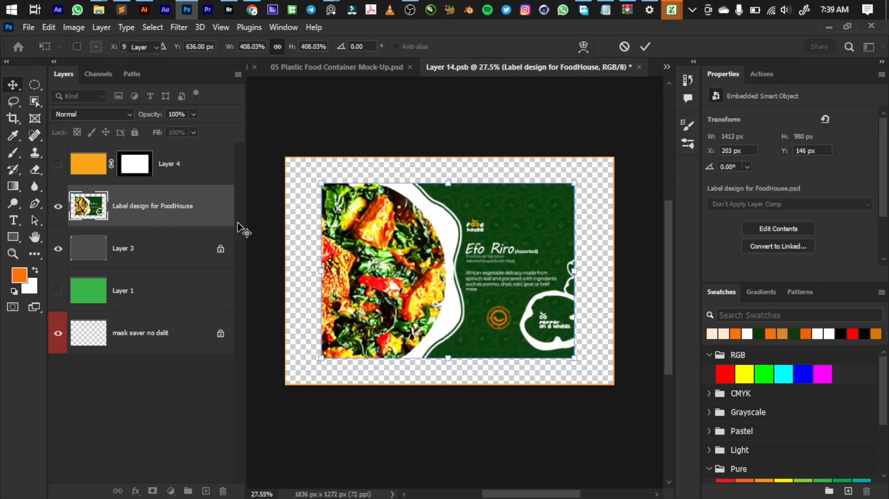
# Step: Open the placed label's smart object contents and hide the green bg 1 layer in the BG group
pyautogui.keyDown('alt'); pyautogui.click(98, 225); pyautogui.keyUp('alt')
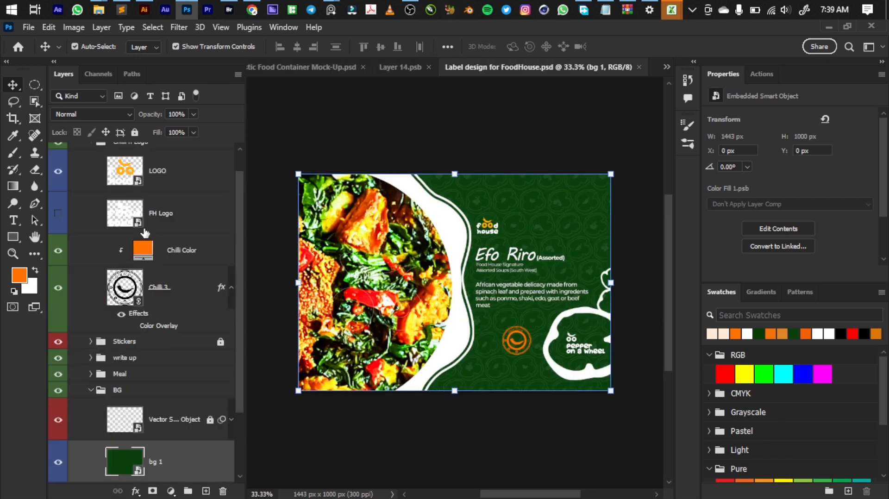
pyautogui.scroll(4, 428, 295)
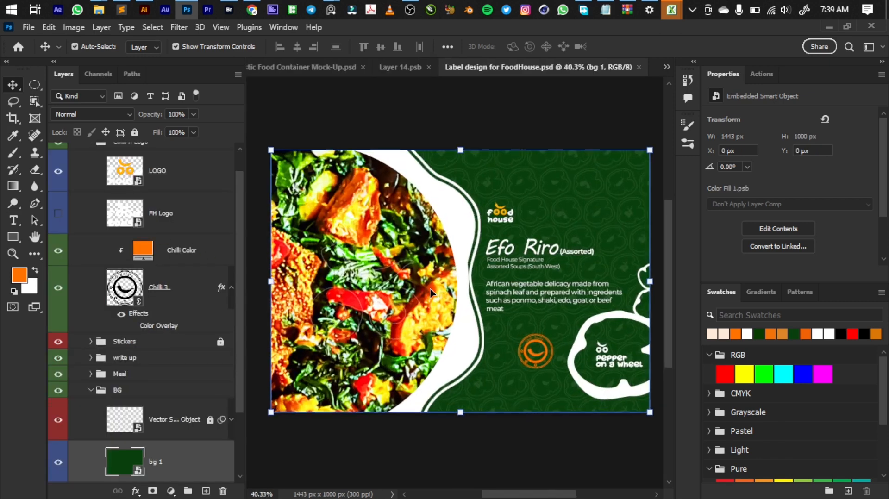
pyautogui.scroll(-3, 430, 292)
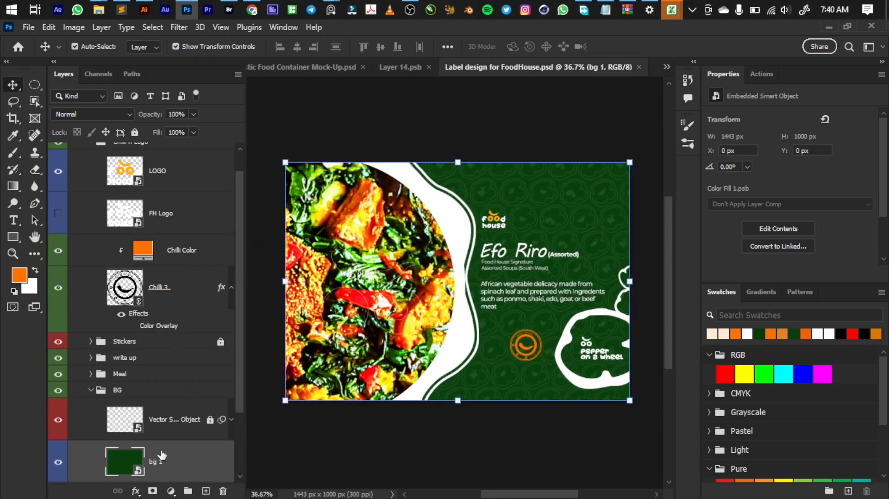
pyautogui.scroll(-3, 161, 456)
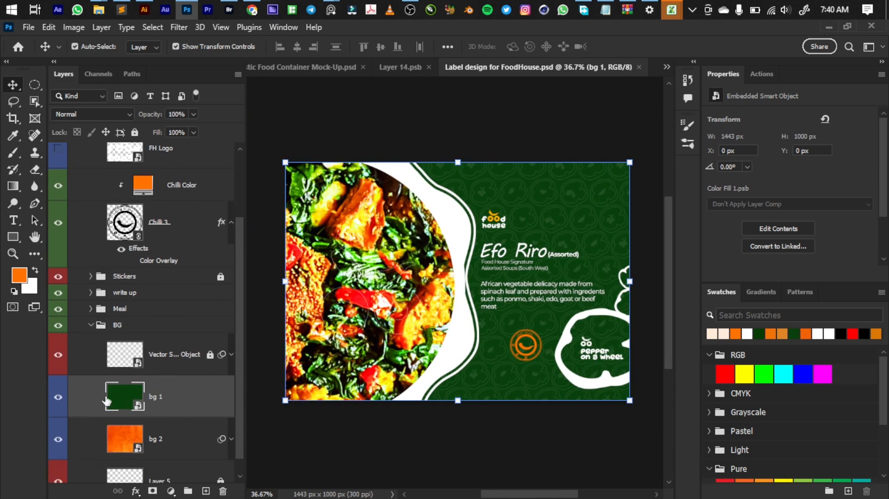
pyautogui.click(61, 398)
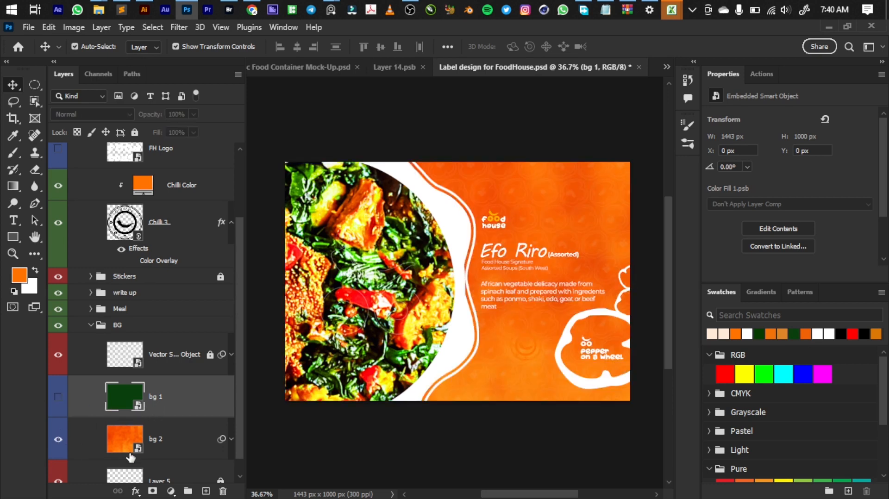
# Step: Collapse the BG group, expand the Meal group and open the contents of the efo riro 7 smart object
pyautogui.scroll(-1, 128, 411)
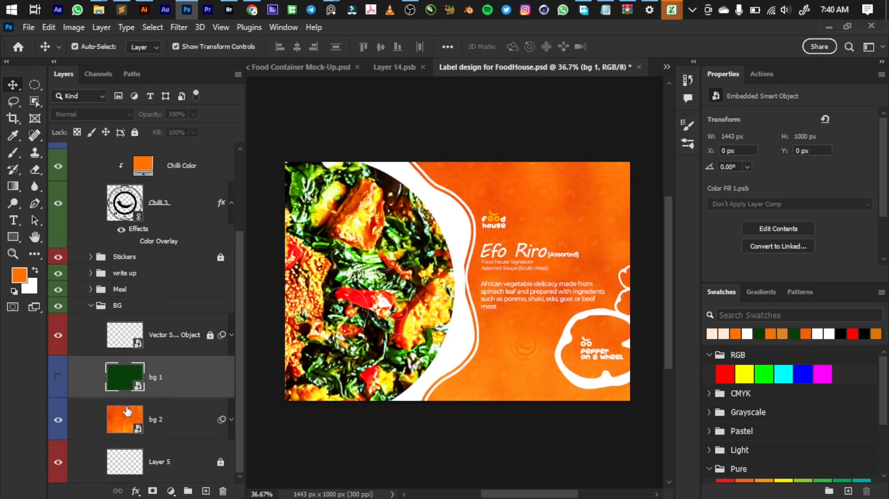
pyautogui.click(91, 306)
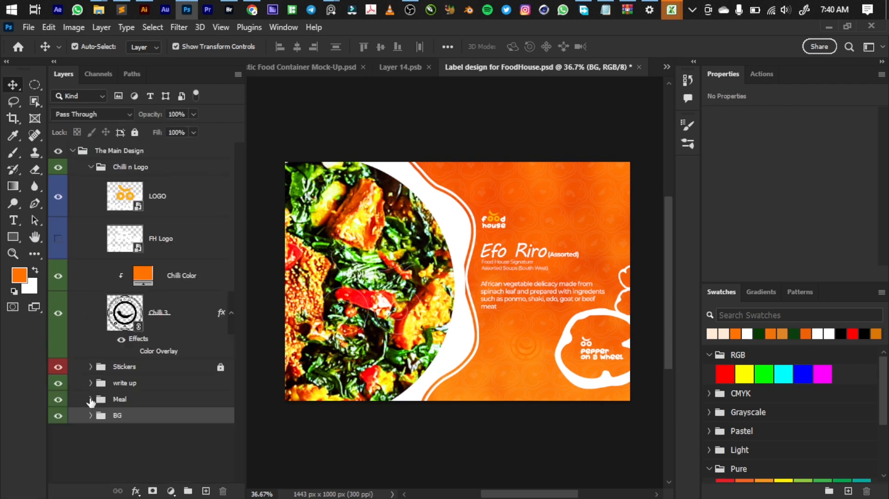
pyautogui.click(91, 400)
pyautogui.scroll(-4, 159, 397)
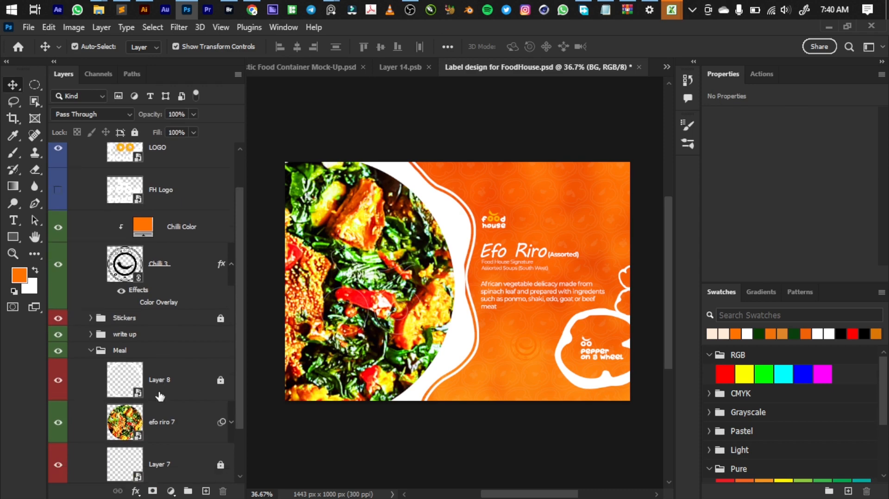
pyautogui.scroll(-2, 159, 397)
pyautogui.click(132, 392)
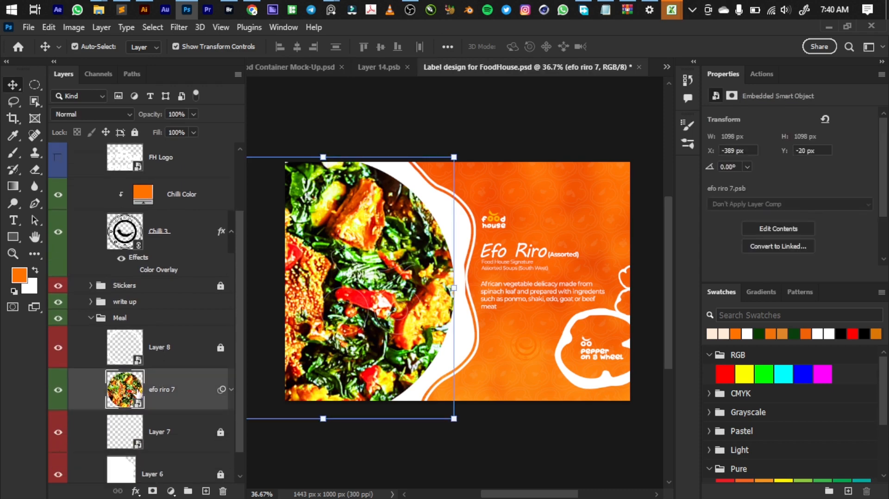
pyautogui.press('ctrl')
pyautogui.doubleClick(148, 388)
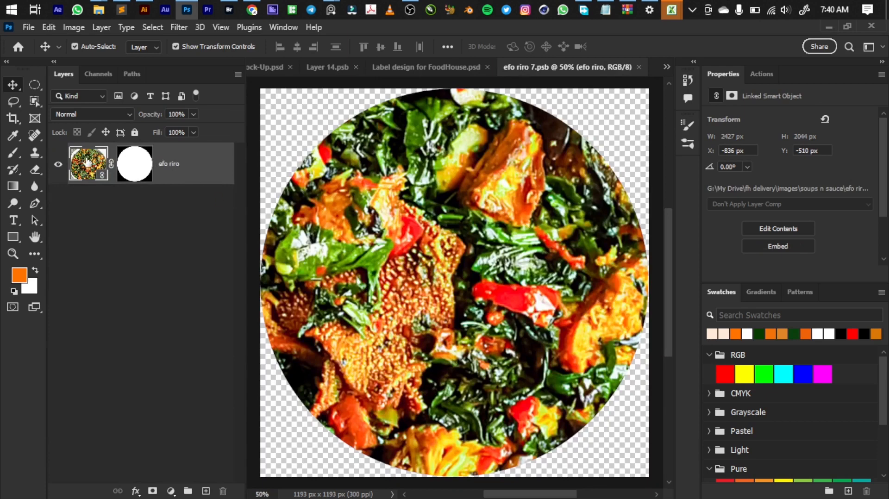
# Step: Unlink the efo riro layer from its circular mask and replace its image with the squarer "ofada stew" photo from the soups n sauce folder
pyautogui.click(111, 164)
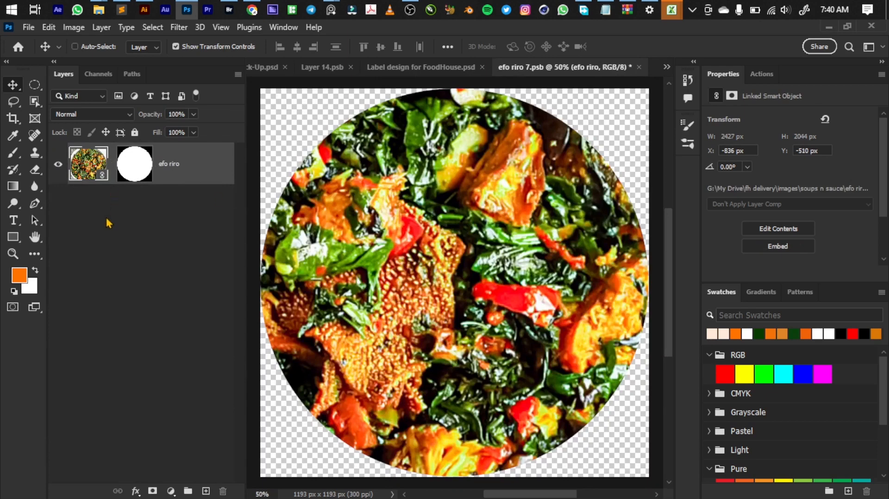
pyautogui.hotkey('ctrl', 'shift', 'r')
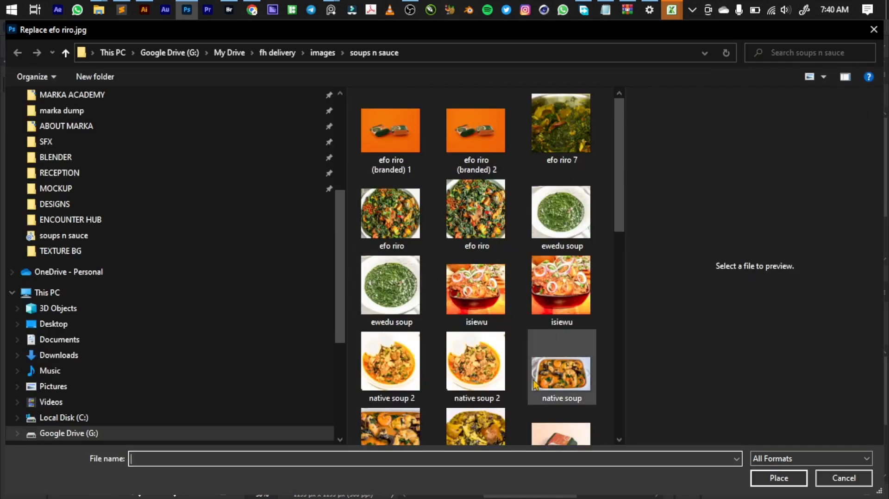
pyautogui.scroll(-5, 516, 391)
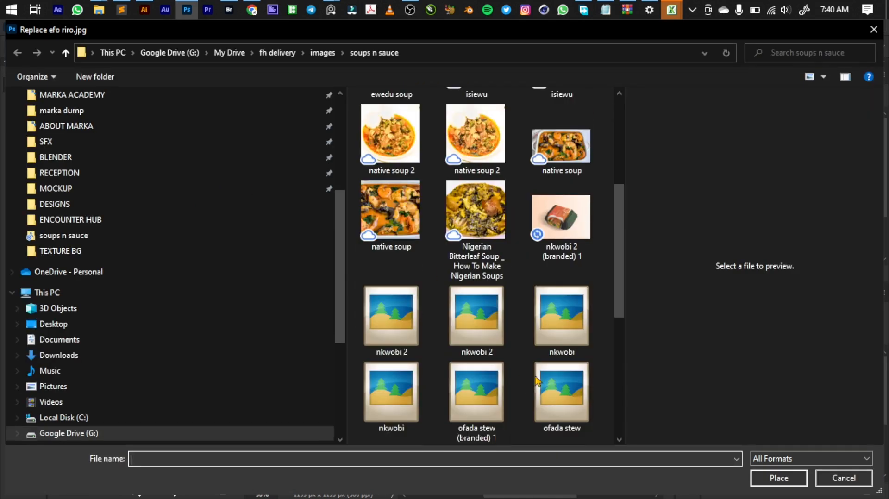
pyautogui.scroll(-5, 535, 380)
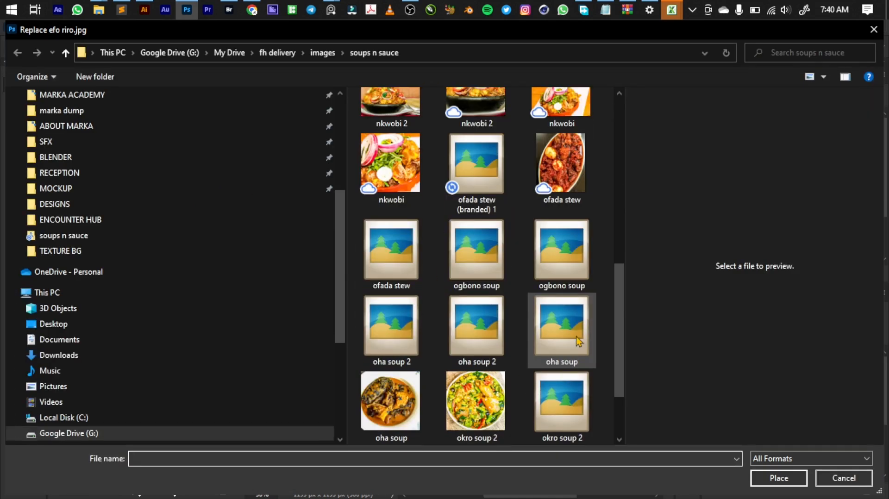
pyautogui.click(553, 164)
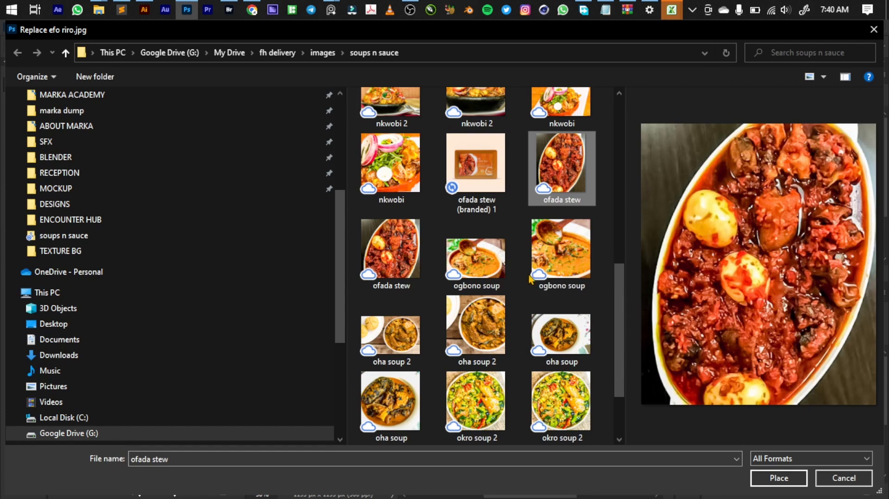
pyautogui.click(387, 270)
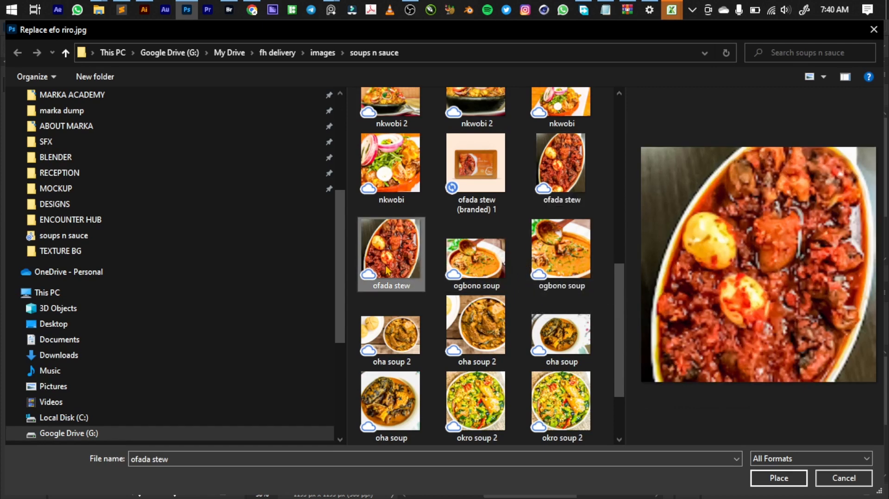
pyautogui.click(789, 479)
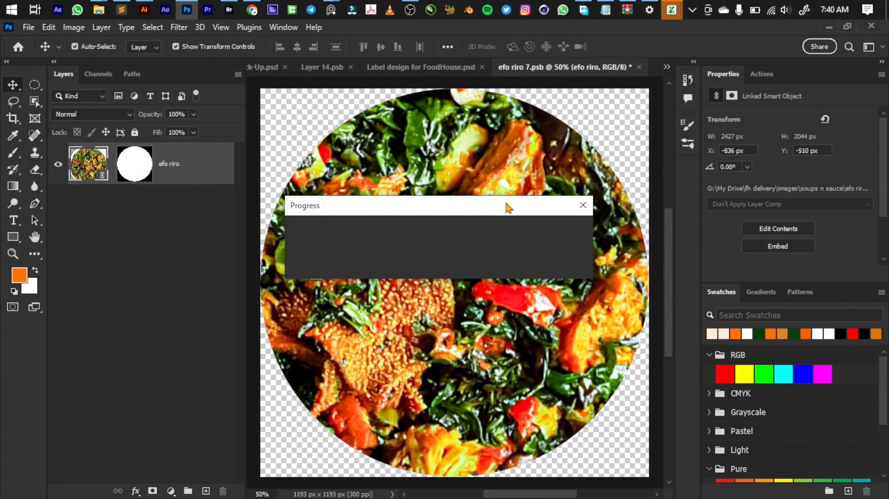
# Step: Scale the ofada stew image to about 284% and rotate it about 76° so it fills the circular mask
pyautogui.scroll(-4, 458, 223)
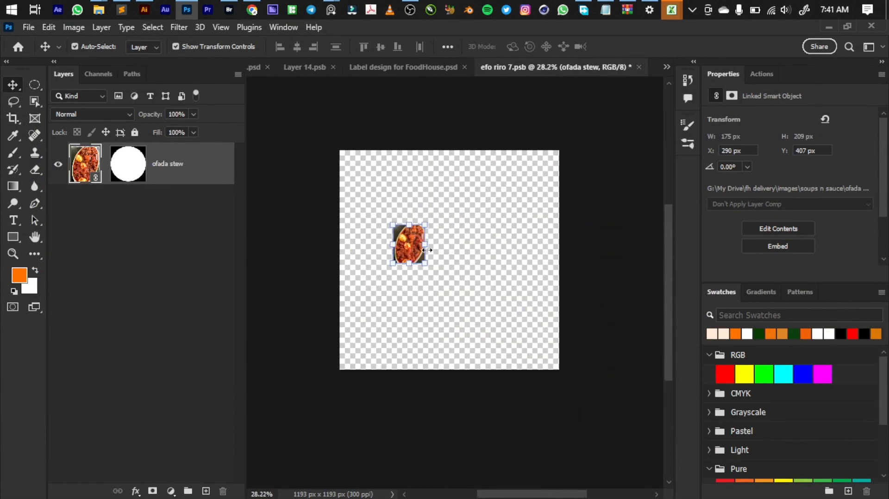
pyautogui.moveTo(505, 273); pyautogui.dragTo(588, 286)
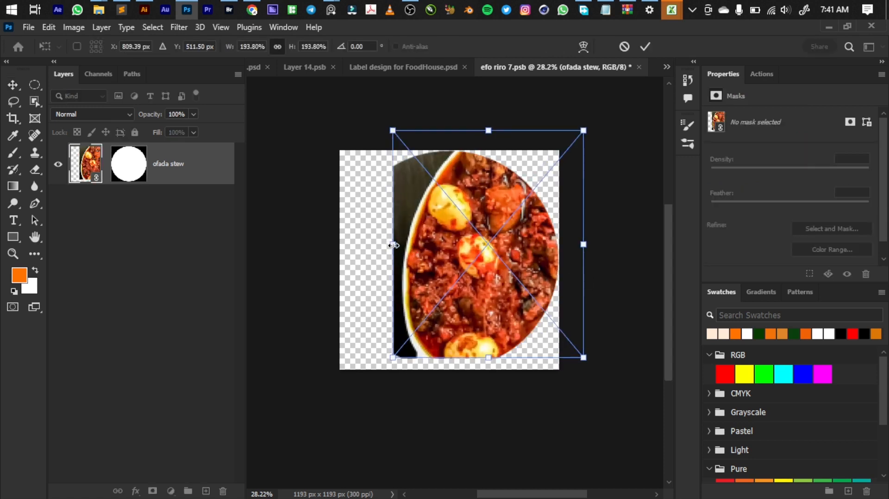
pyautogui.moveTo(392, 243); pyautogui.dragTo(304, 244)
pyautogui.scroll(-2, 585, 208)
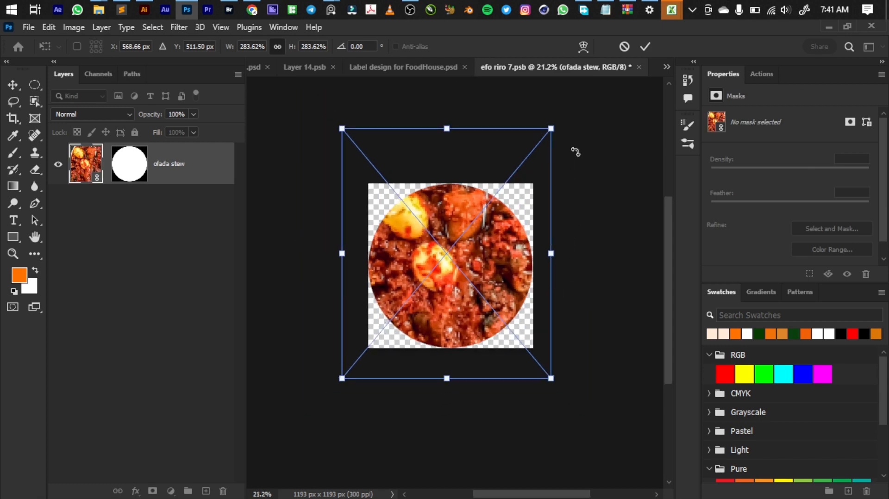
pyautogui.moveTo(569, 128); pyautogui.dragTo(583, 332)
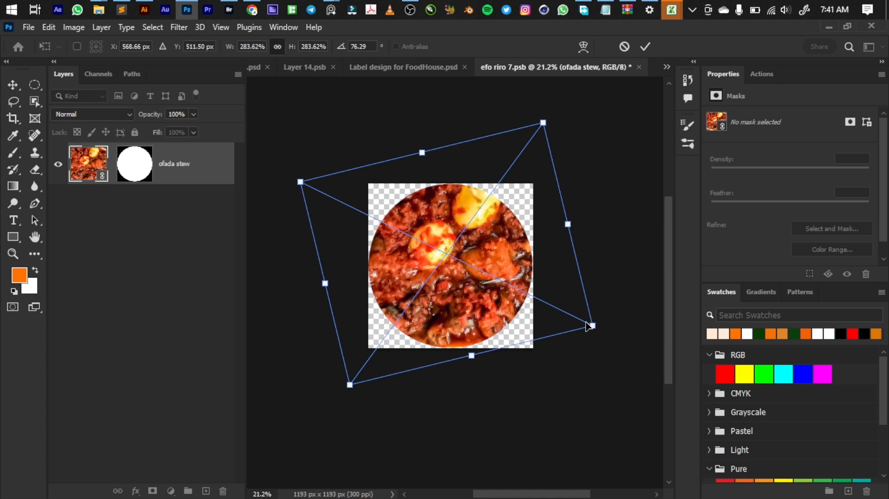
pyautogui.press('Return')
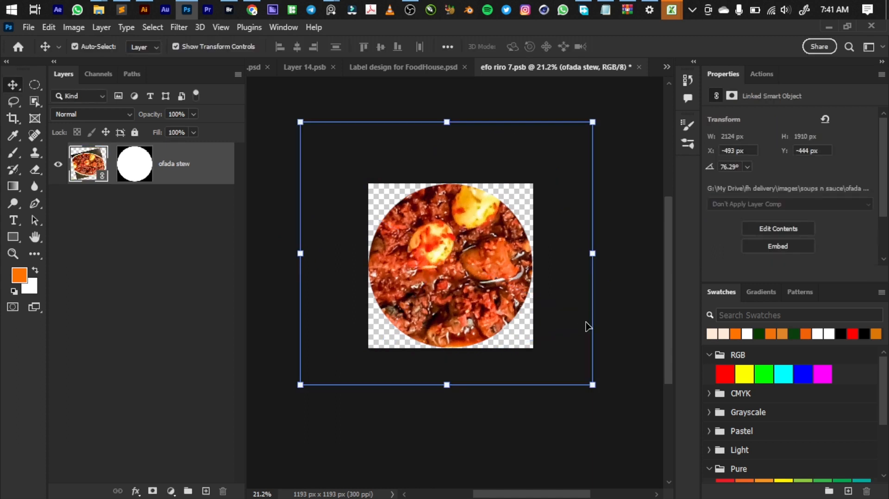
# Step: Close the efo riro 7 smart object contents and save the changes into the label design
pyautogui.press('ctrl')
pyautogui.hotkey('ctrl', 'w')
pyautogui.press('Return')
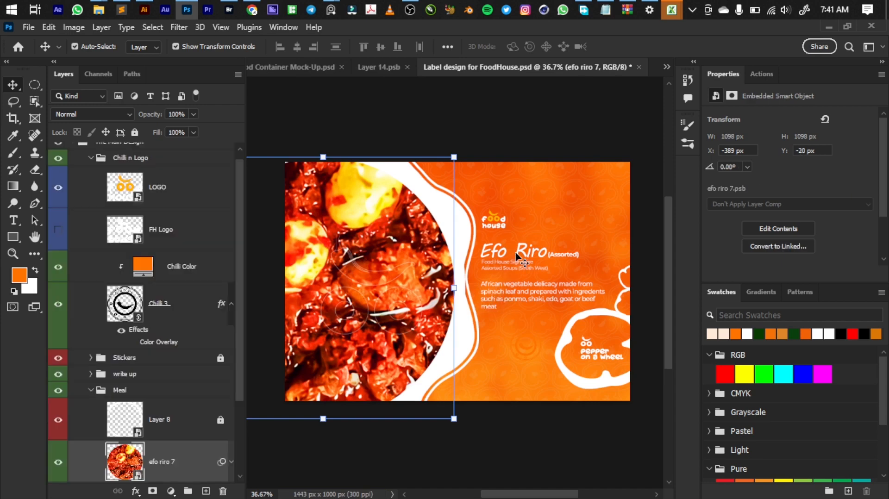
# Step: Switch to the Food menu CMS_FH_updated workbook in Excel, copy the meal name "Offada Stew" from C37, and return to Photoshop
pyautogui.moveTo(676, 7)
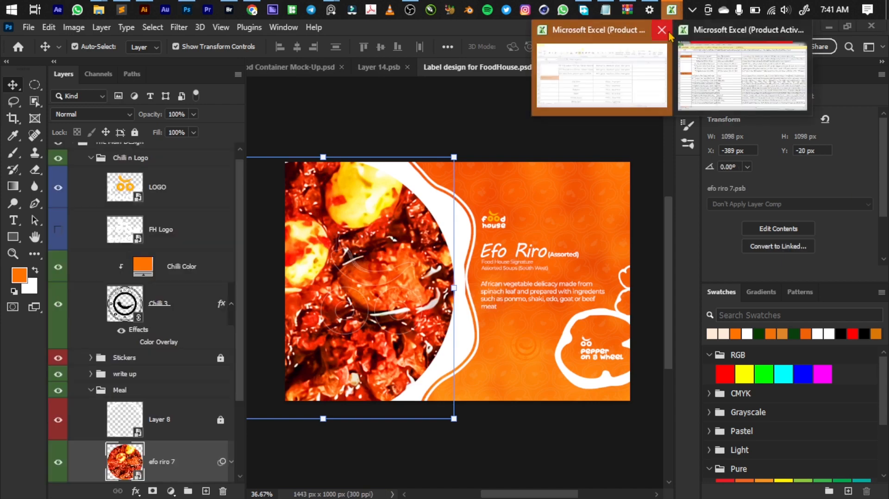
pyautogui.moveTo(636, 42)
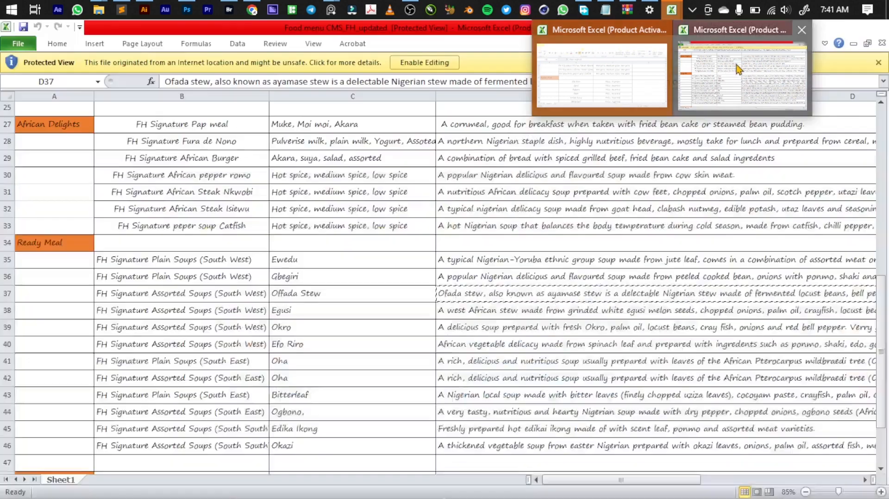
pyautogui.click(735, 69)
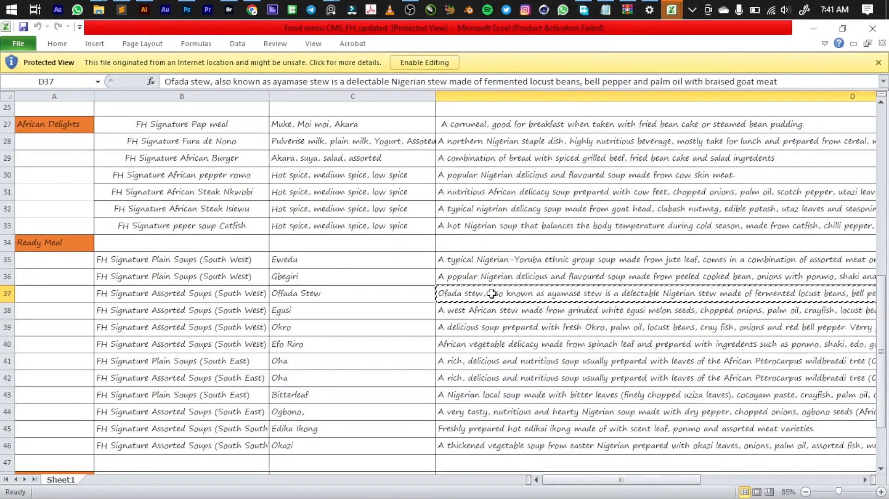
pyautogui.click(335, 297)
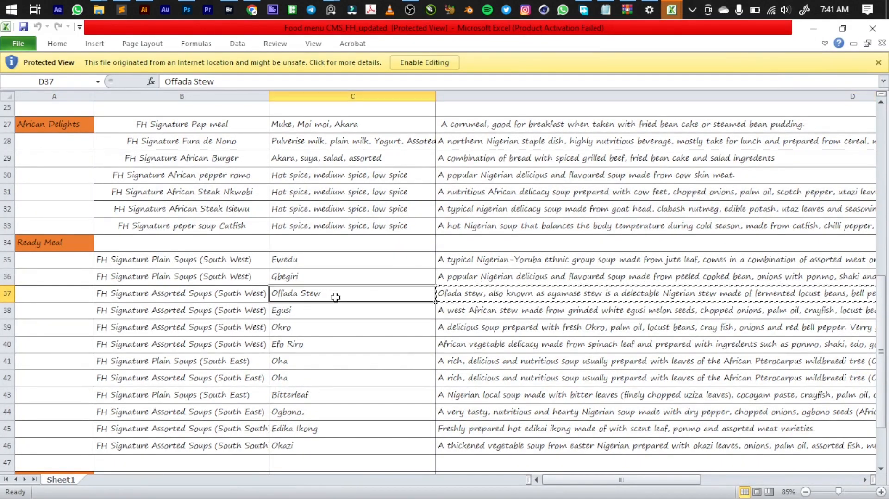
pyautogui.hotkey('alt', 'Tab')
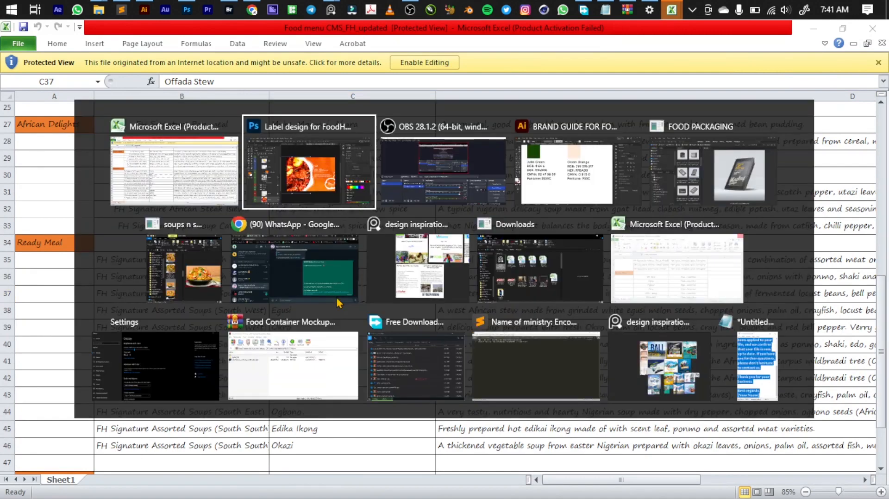
pyautogui.hotkey('alt', 'Tab')
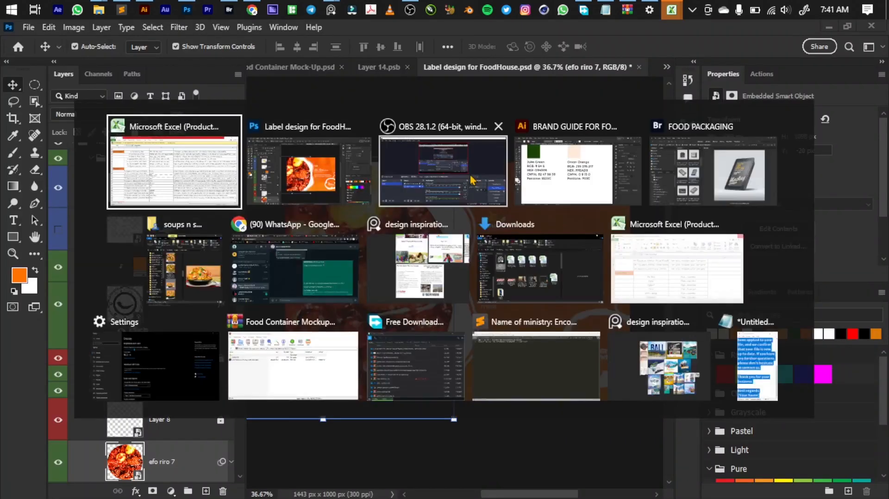
pyautogui.hotkey('alt', 'shift', 'Tab')
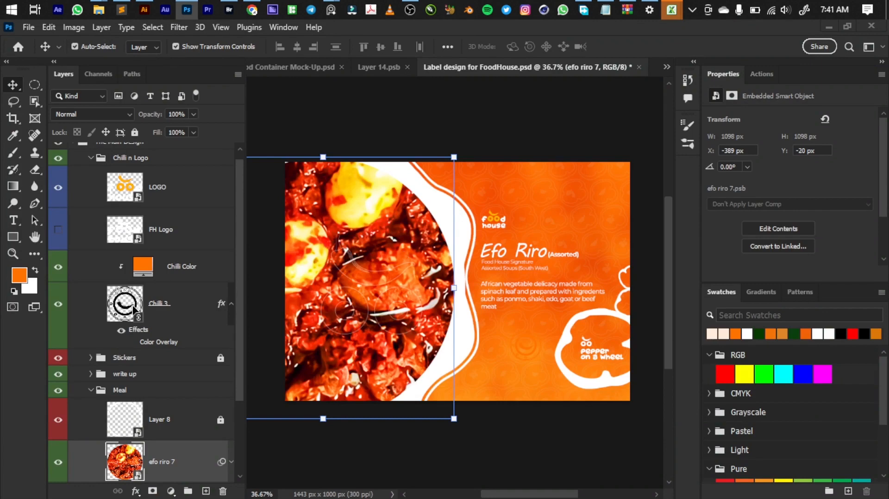
# Step: Collapse the Meal and Chilli n Logo groups and expand the write up group with its Name subgroup
pyautogui.click(90, 390)
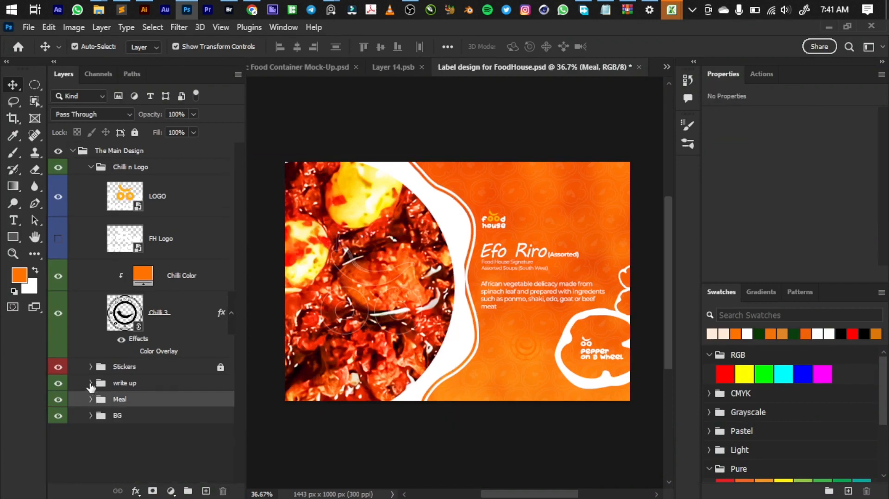
pyautogui.click(90, 383)
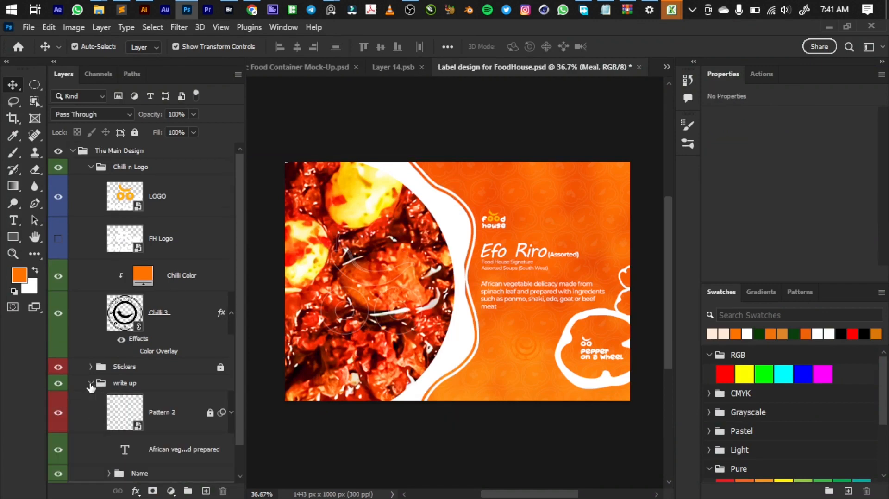
pyautogui.click(90, 167)
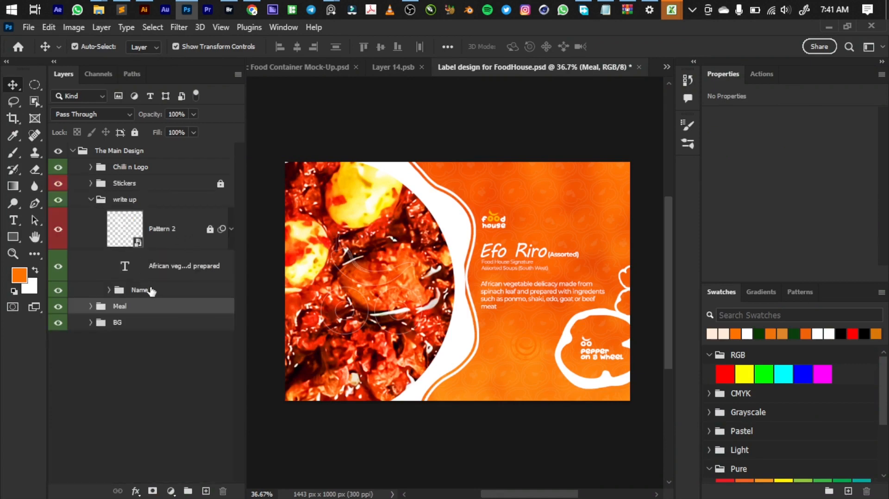
pyautogui.click(108, 294)
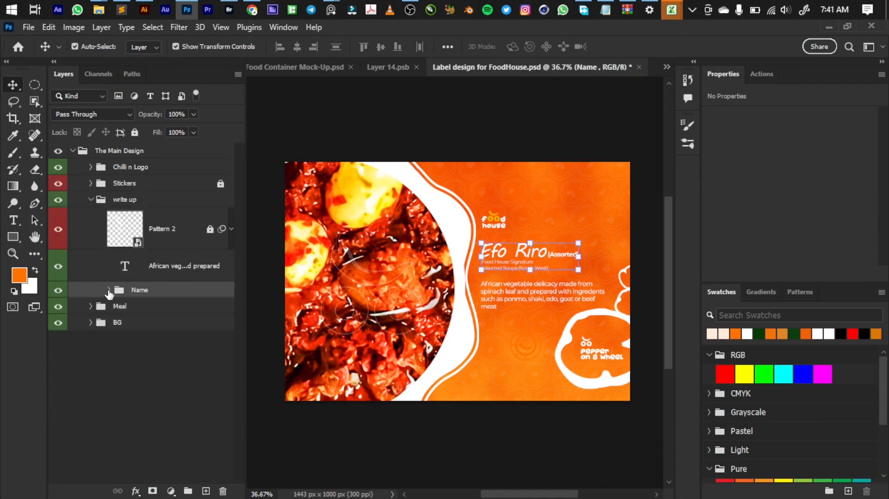
pyautogui.click(109, 289)
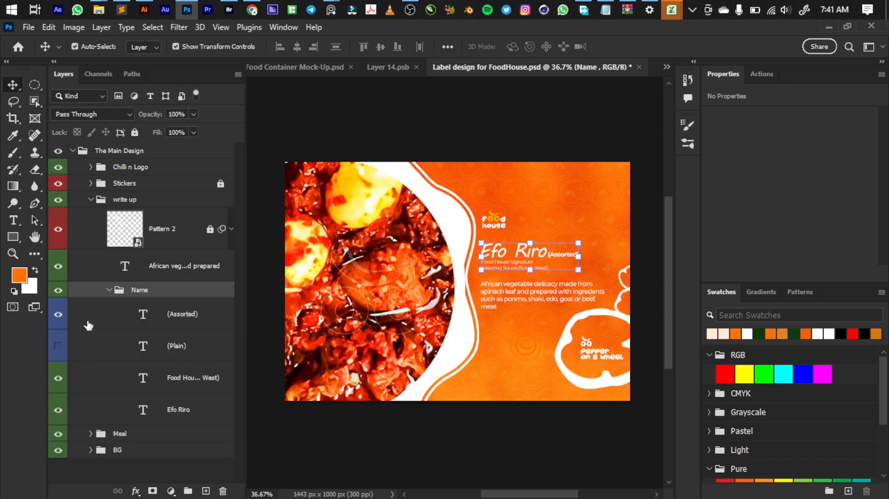
# Step: Replace the Efo Riro title text with the copied name "Offada Stew"
pyautogui.click(142, 410)
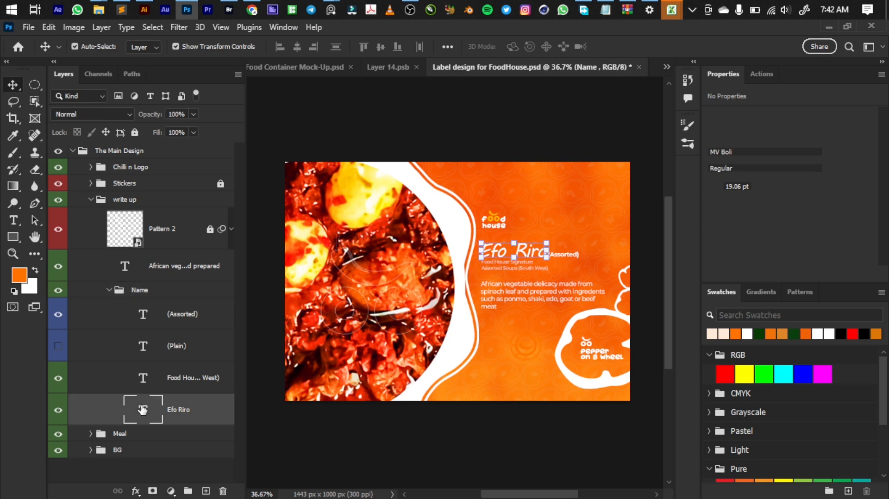
pyautogui.doubleClick(143, 410)
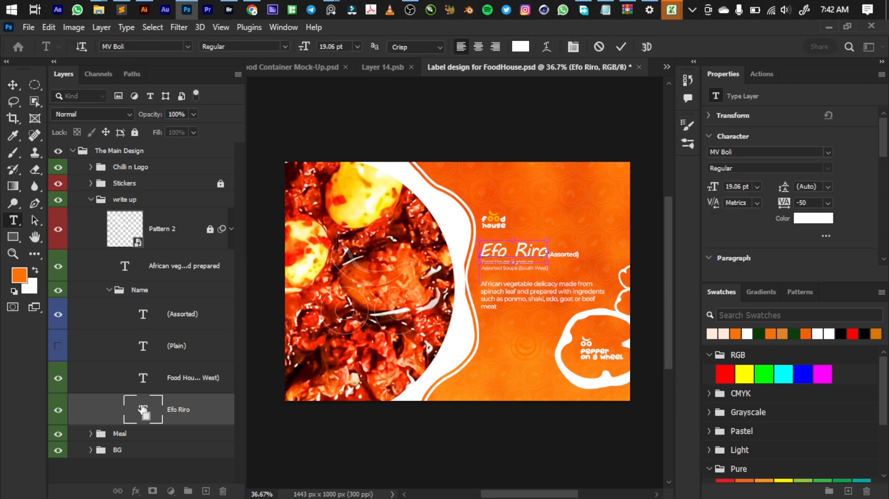
pyautogui.write('Offada Stew')
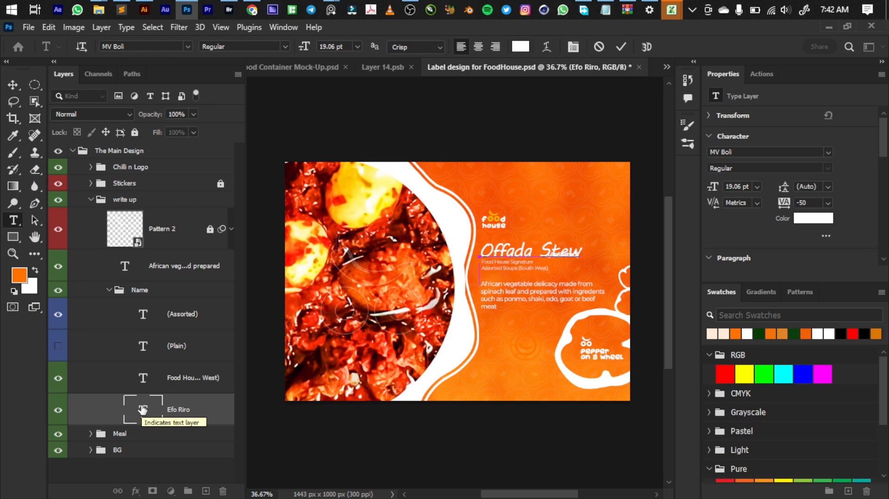
pyautogui.hotkey('ctrl', 'Return')
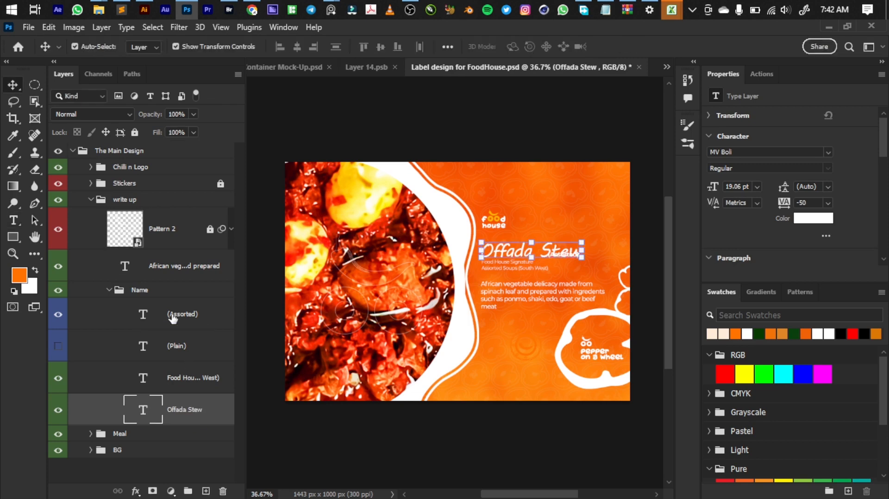
# Step: Move the Offada Stew title slightly up towards the logo and place the (Assorted) text directly beneath the title
pyautogui.click(172, 317)
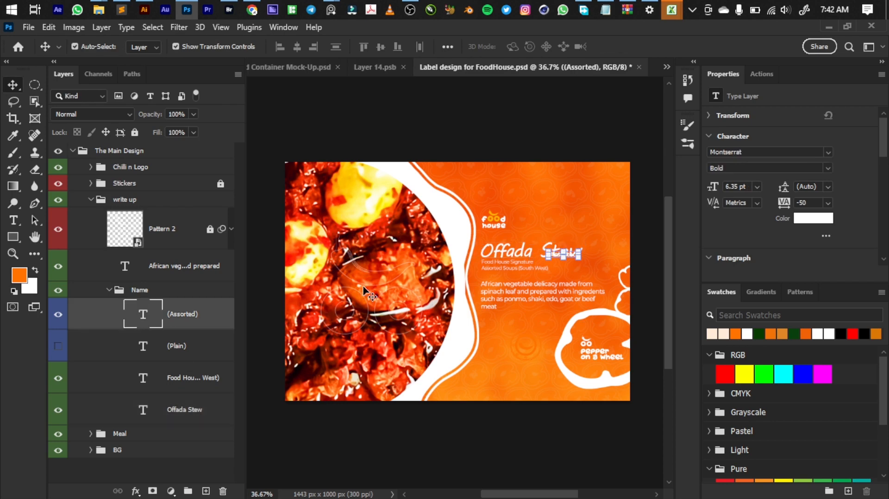
pyautogui.scroll(5, 499, 265)
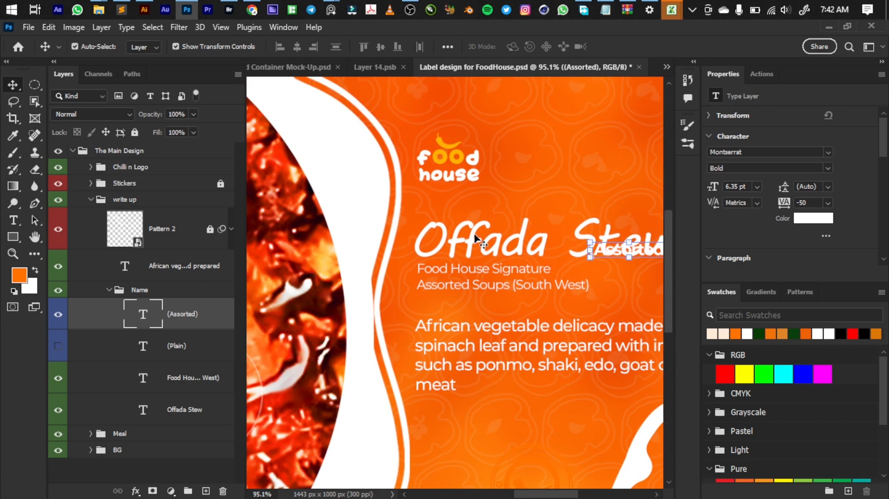
pyautogui.moveTo(477, 239); pyautogui.dragTo(475, 218)
pyautogui.moveTo(597, 259); pyautogui.dragTo(445, 261)
pyautogui.scroll(-3, 437, 280)
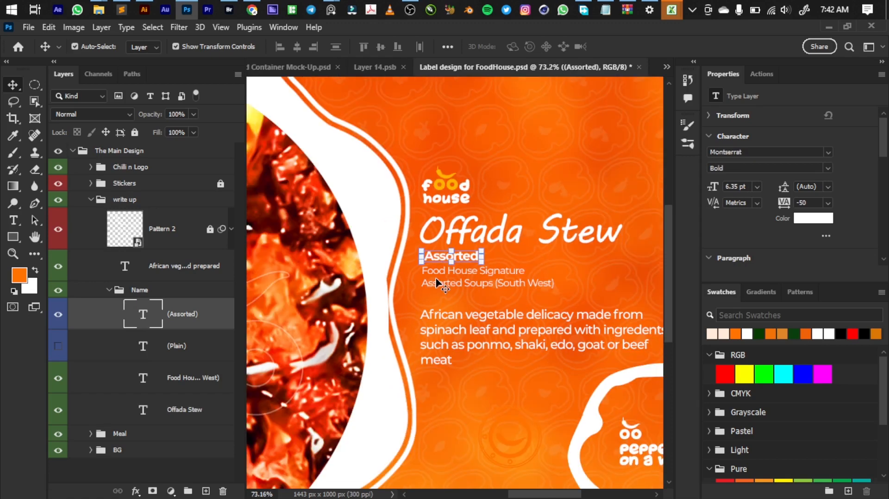
# Step: Select the label's description paragraph, copy the ofada stew description from D37 of the Excel menu workbook, and return to Photoshop
pyautogui.click(446, 323)
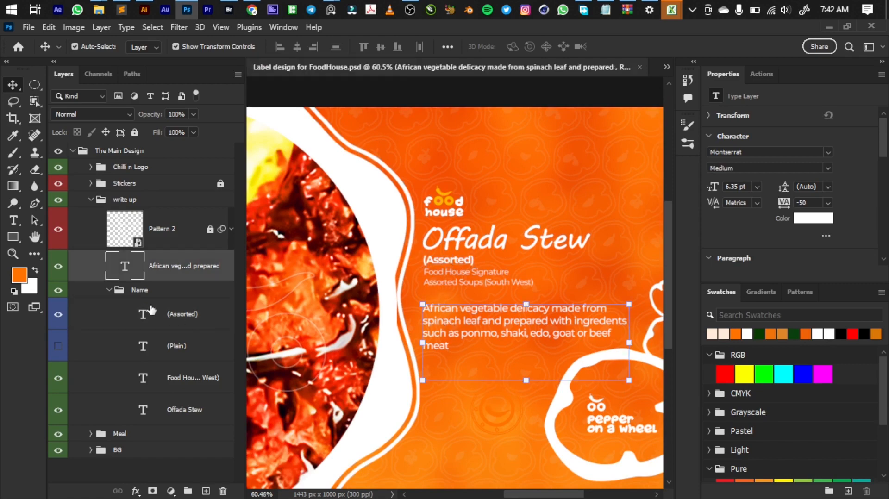
pyautogui.hotkey('alt', 'Tab')
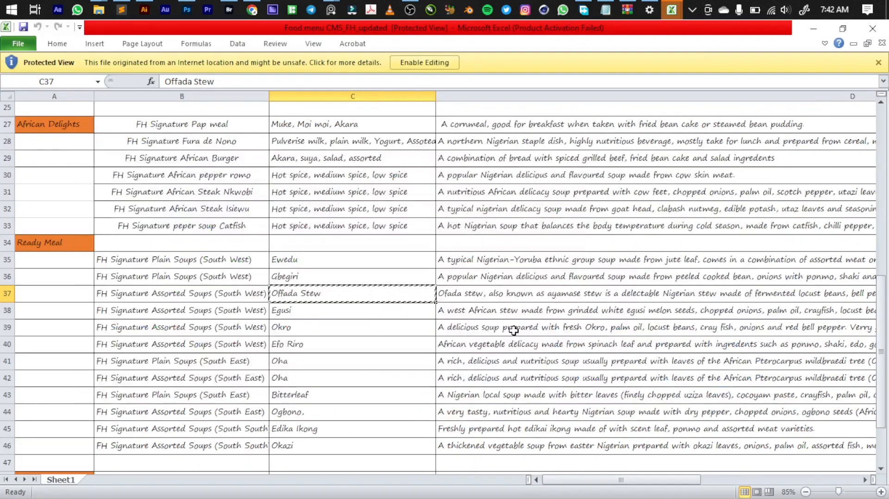
pyautogui.click(509, 299)
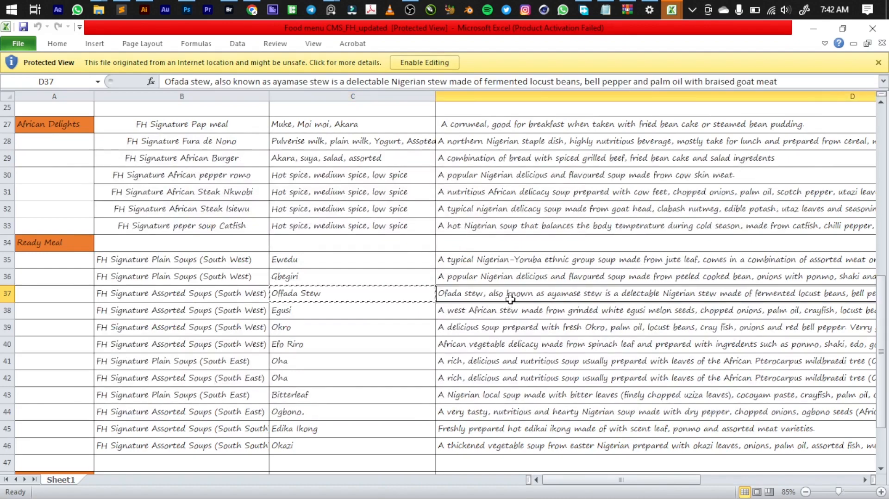
pyautogui.hotkey('ctrl', 'c')
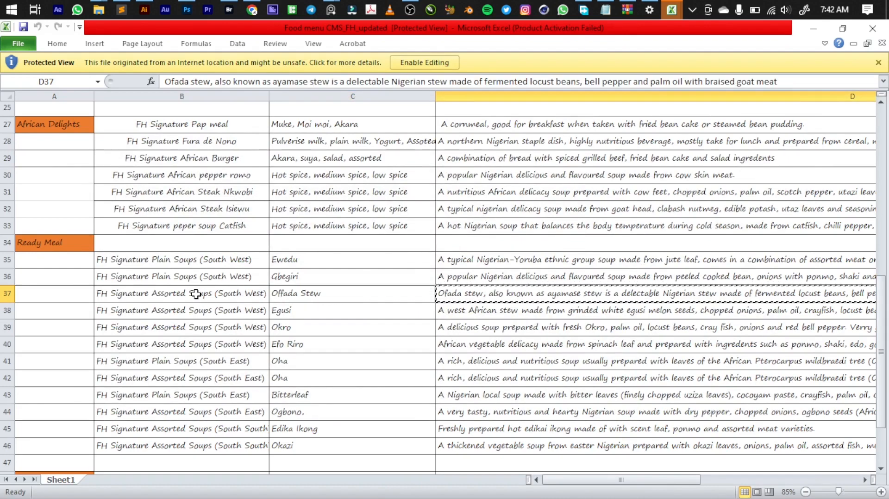
pyautogui.hotkey('alt', 'Tab')
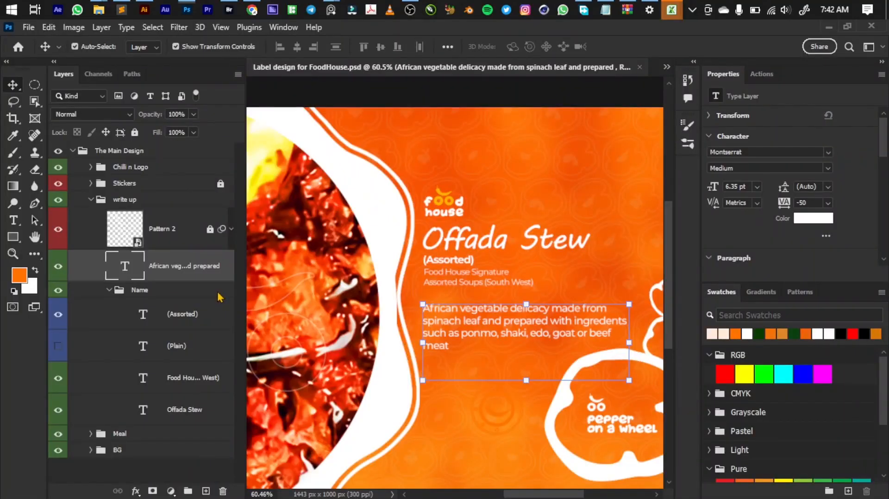
# Step: Replace the African vegetable delicacy paragraph with the copied ofada stew description
pyautogui.doubleClick(129, 265)
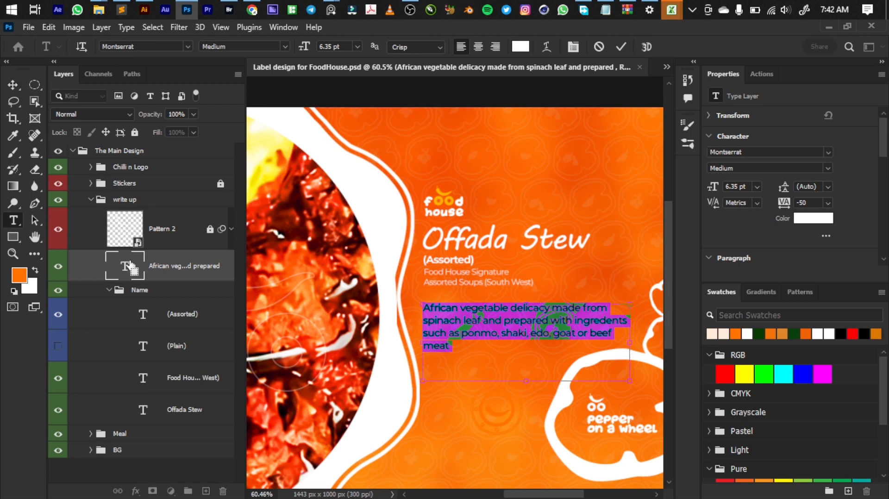
pyautogui.hotkey('ctrl', 'v')
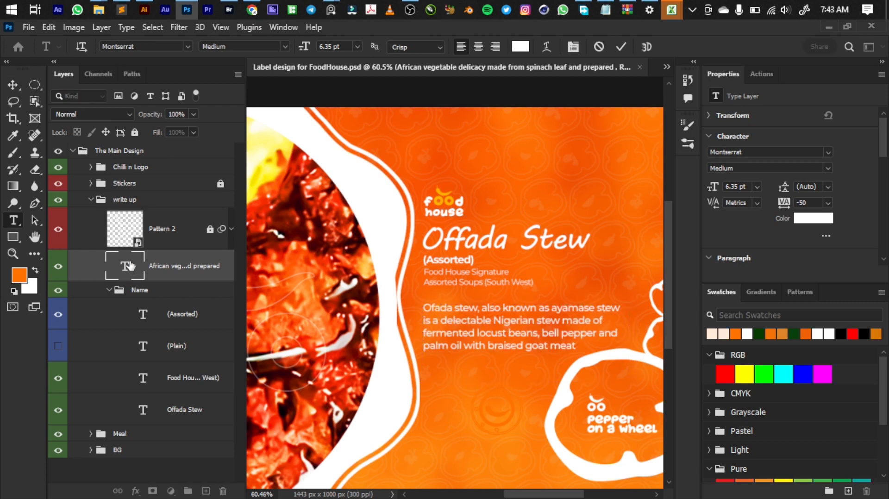
pyautogui.hotkey('ctrl', 'Return')
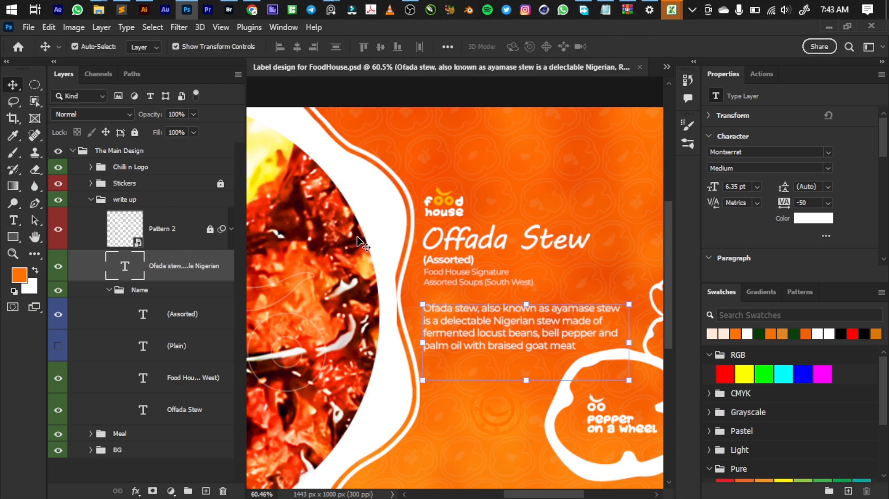
# Step: Hide the two-colour LOGO layer and show the white FH Logo layer in the Chilli n Logo group
pyautogui.click(437, 205)
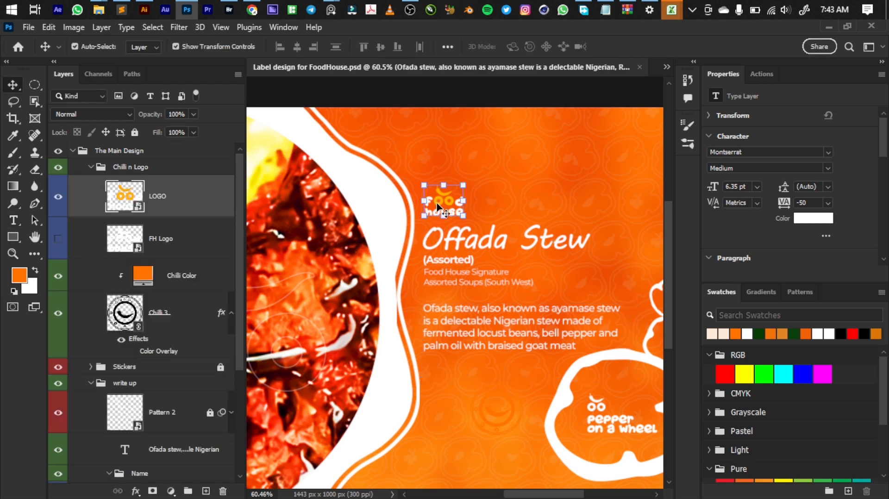
pyautogui.click(58, 198)
pyautogui.click(58, 238)
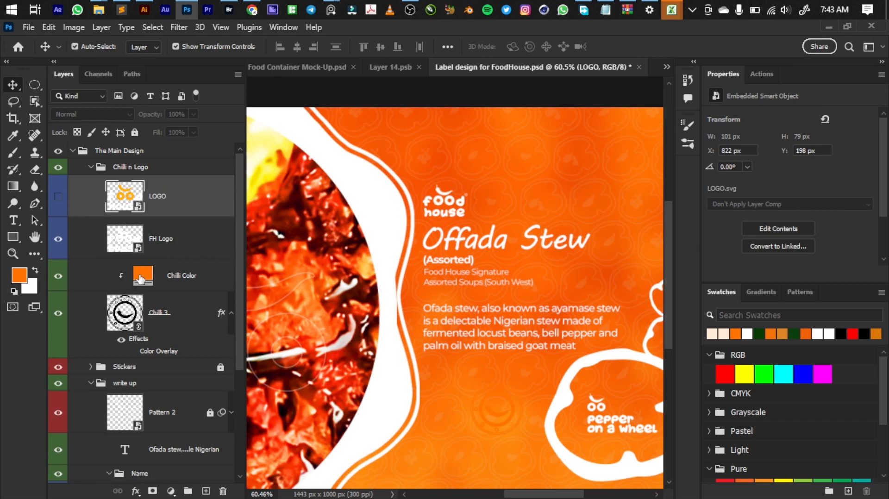
# Step: Show the dark green bg 1 layer in the BG group as the label's background and collapse the group
pyautogui.scroll(-3, 472, 299)
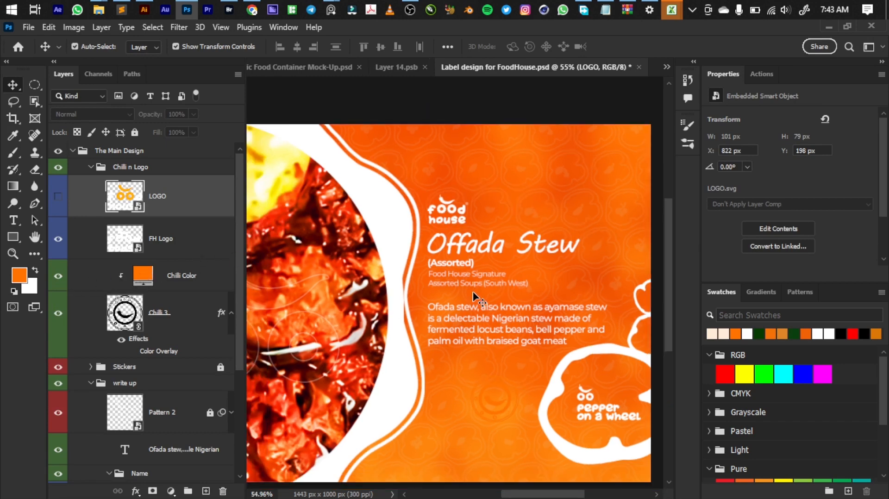
pyautogui.scroll(-5, 147, 212)
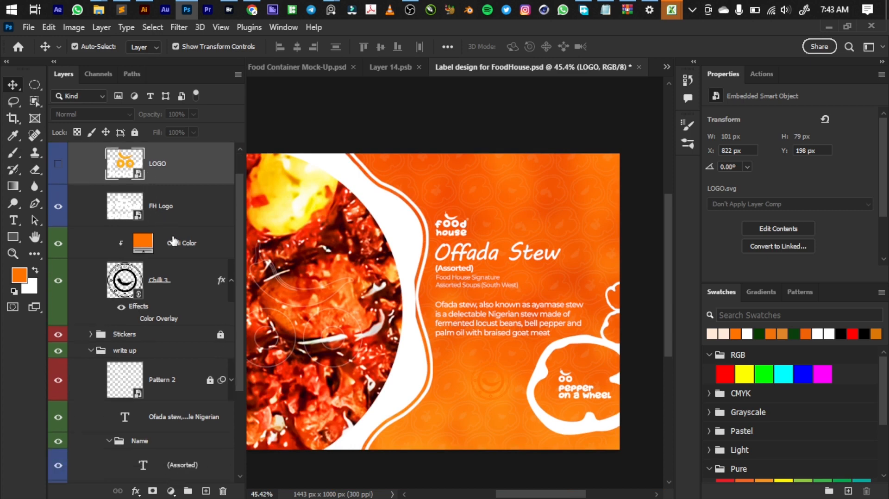
pyautogui.scroll(-1, 156, 398)
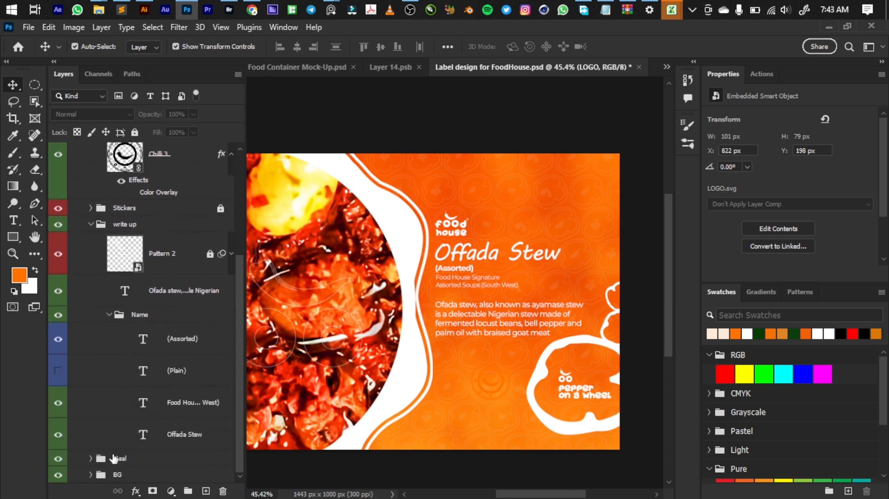
pyautogui.click(91, 475)
pyautogui.scroll(-5, 100, 458)
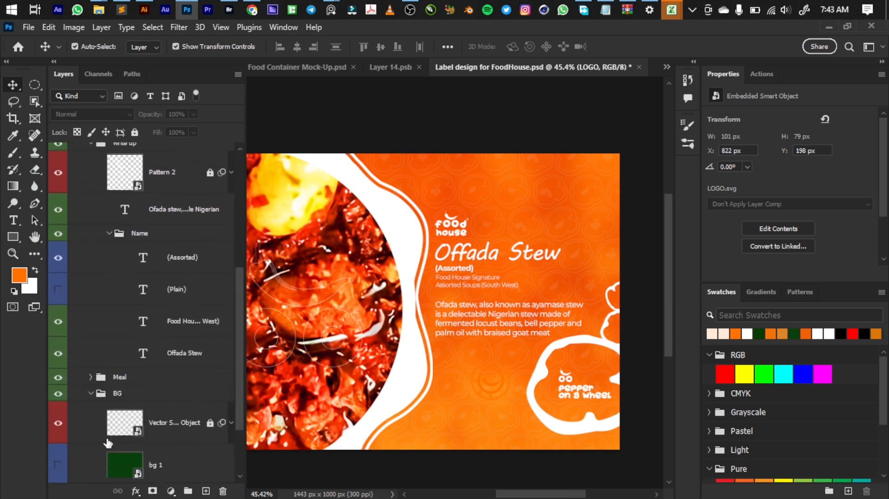
pyautogui.click(61, 409)
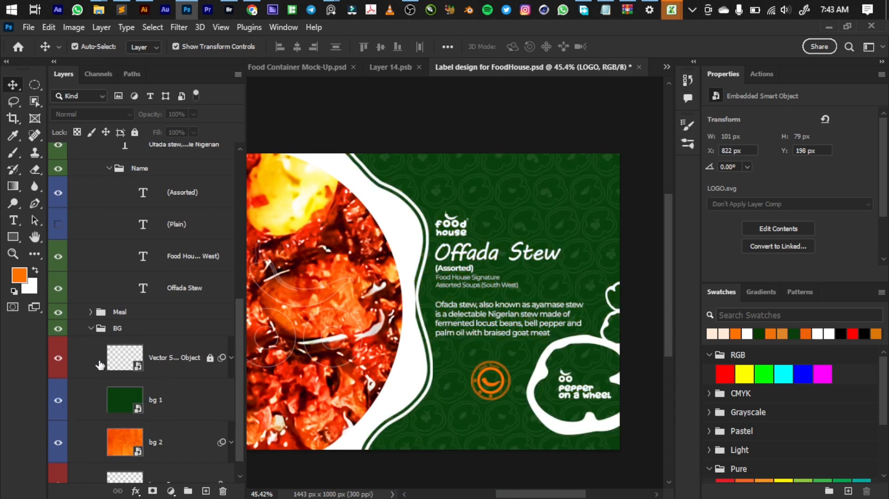
pyautogui.click(92, 329)
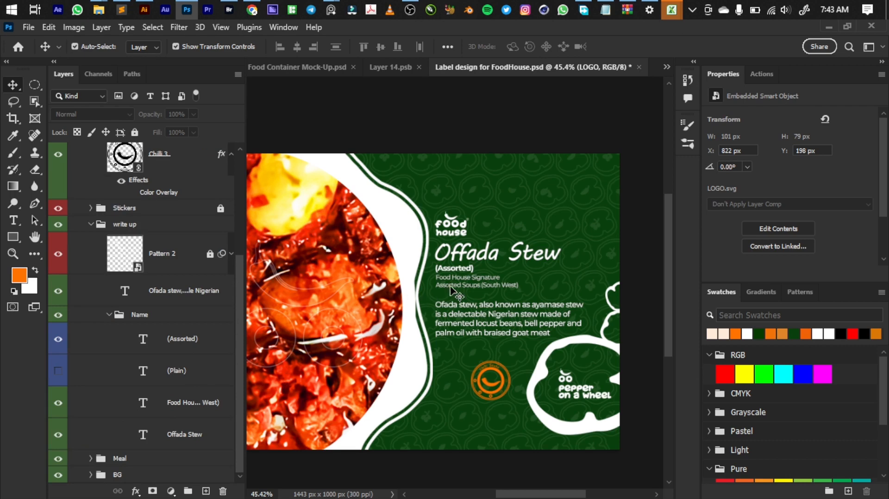
# Step: Recolour the (Assorted) text orange and collapse the Name and write up groups
pyautogui.click(456, 273)
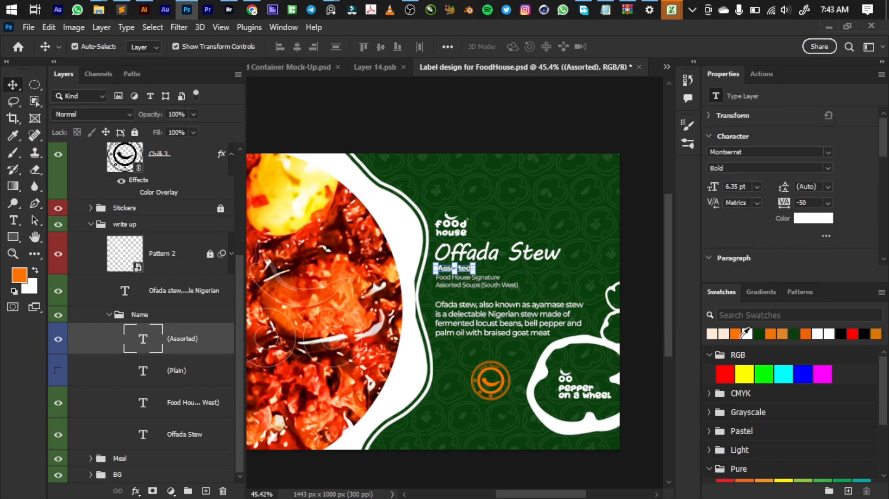
pyautogui.click(736, 333)
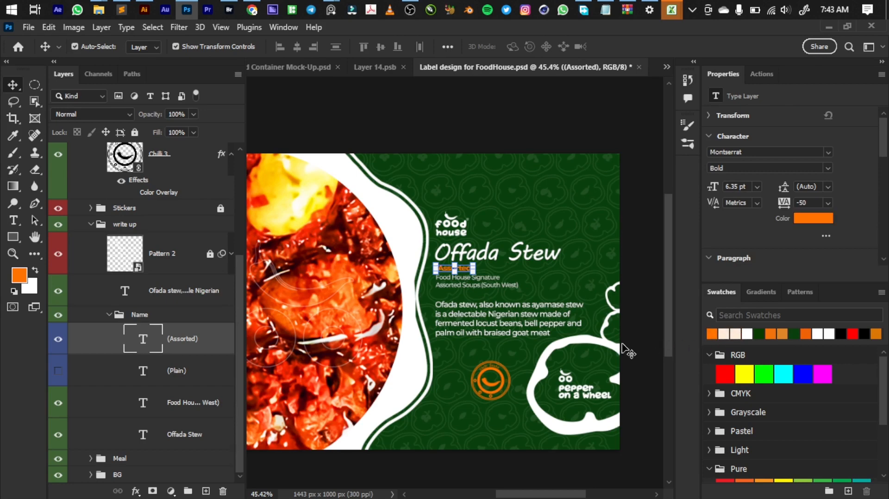
pyautogui.scroll(-2, 425, 301)
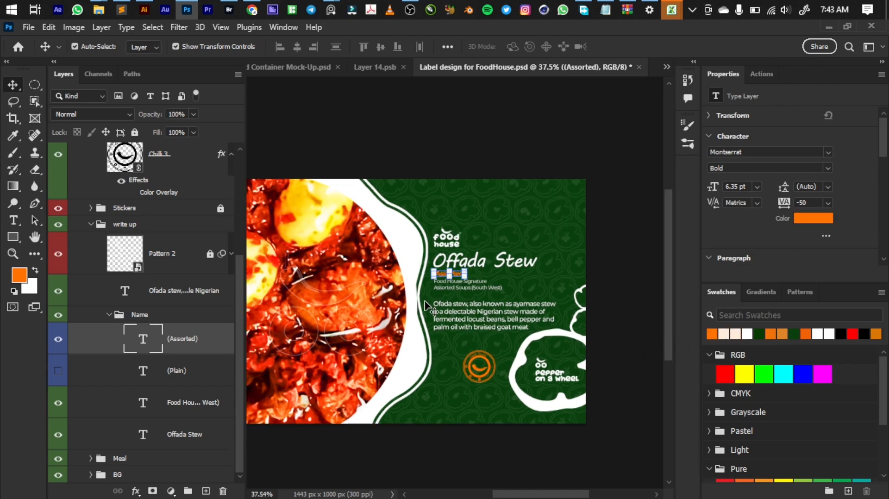
pyautogui.scroll(2, 561, 405)
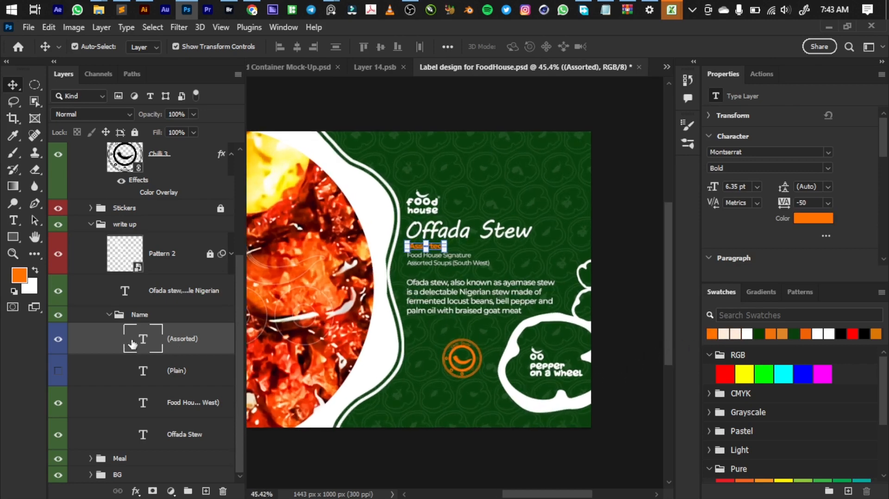
pyautogui.click(109, 314)
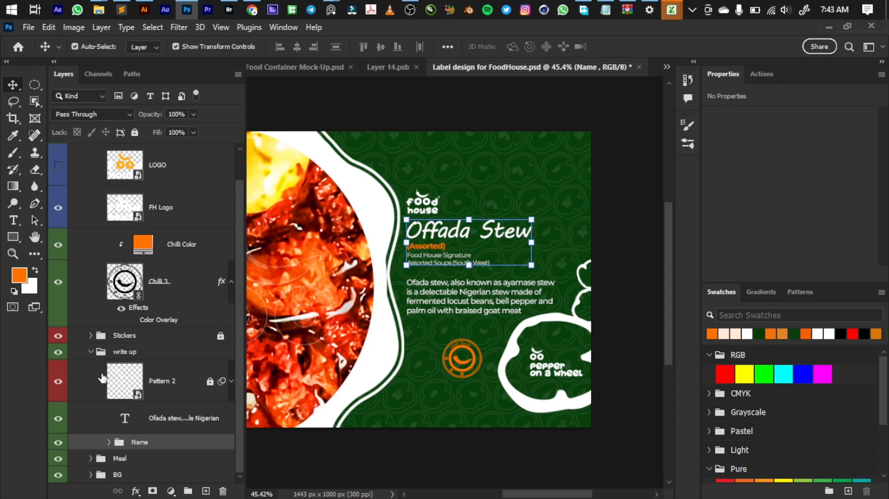
pyautogui.click(91, 352)
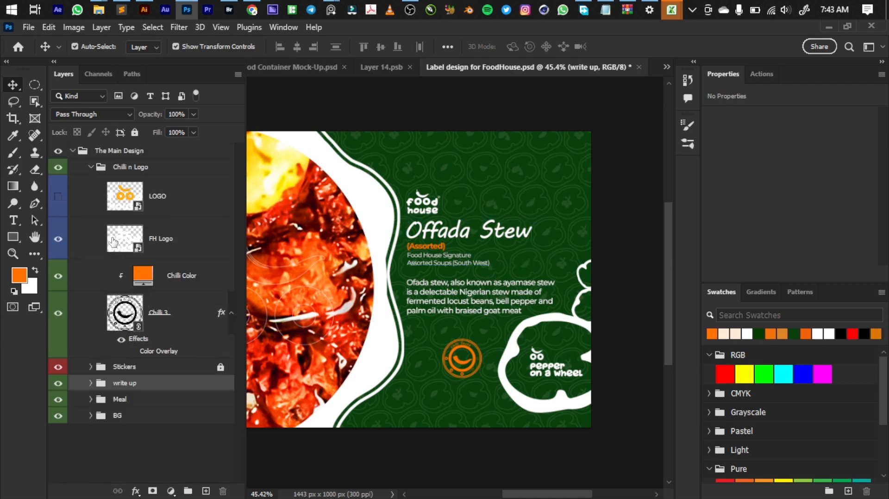
# Step: Hide the white FH Logo layer, show the two-colour LOGO layer instead, and collapse the Chilli n Logo group
pyautogui.click(61, 208)
pyautogui.click(58, 238)
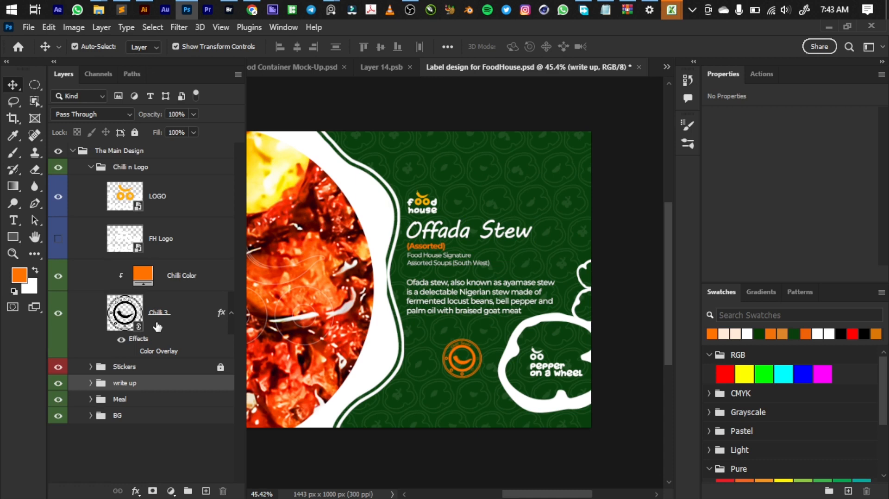
pyautogui.click(91, 167)
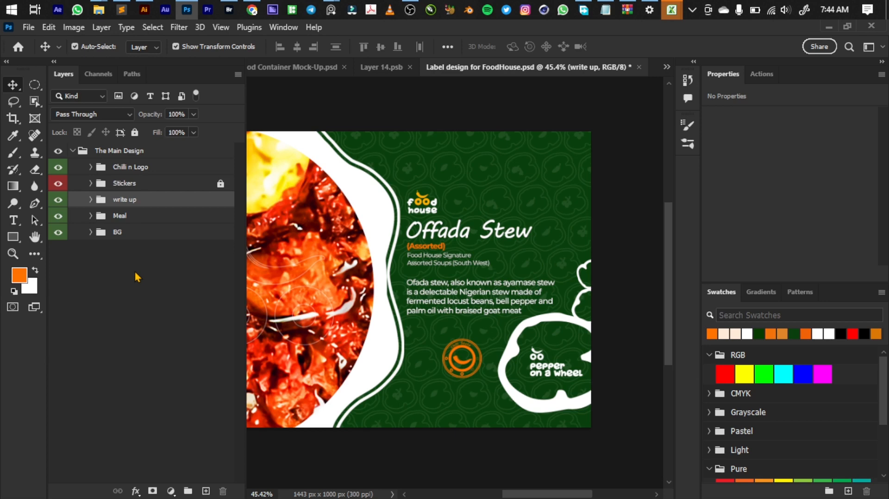
# Step: Save the updated label in Layer 14.psb and switch to the 04 Plastic Food Container Mock-Up document
pyautogui.click(387, 68)
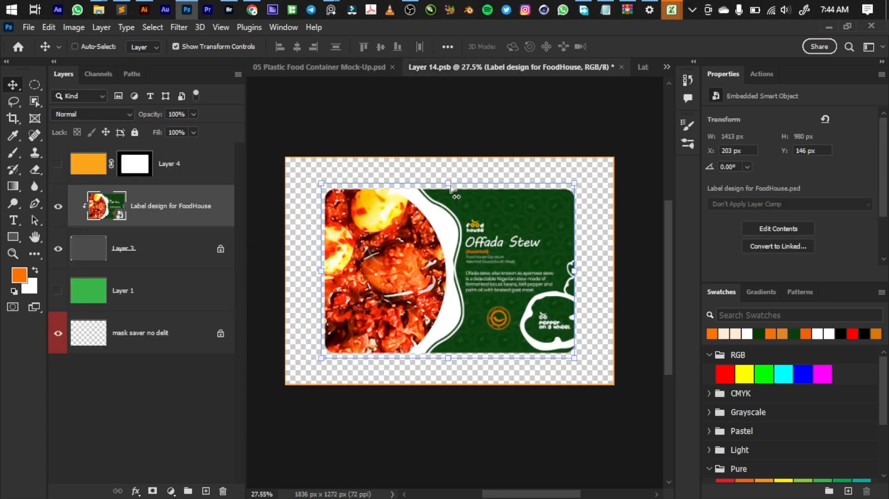
pyautogui.click(667, 67)
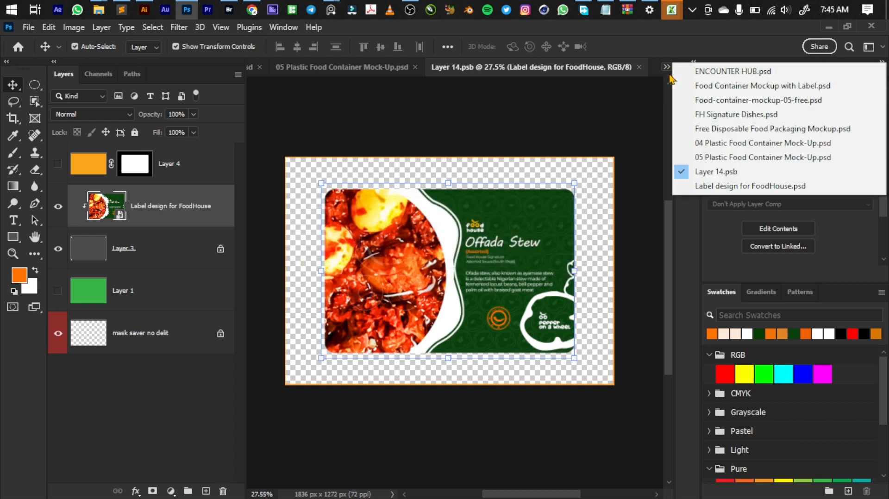
pyautogui.click(700, 143)
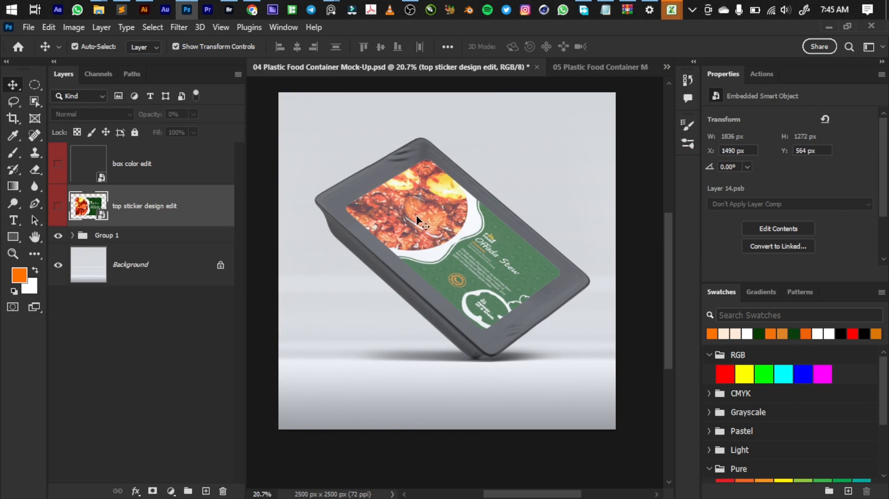
# Step: Add a dark green 053b01 solid colour fill inside the box color edit smart object, then save and close it
pyautogui.doubleClick(94, 168)
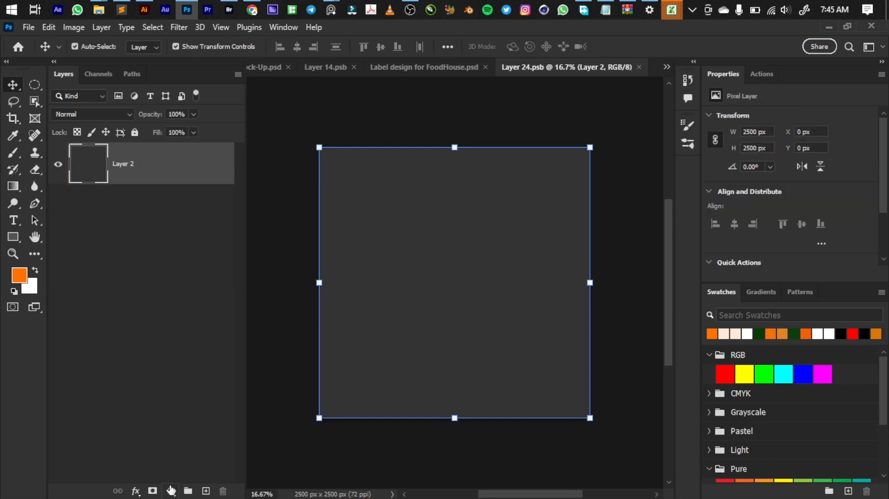
pyautogui.click(171, 491)
pyautogui.click(223, 257)
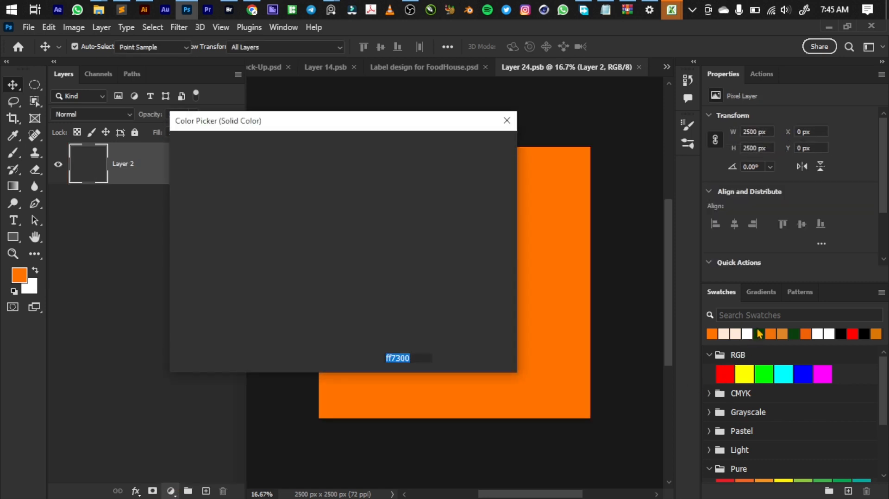
pyautogui.click(759, 333)
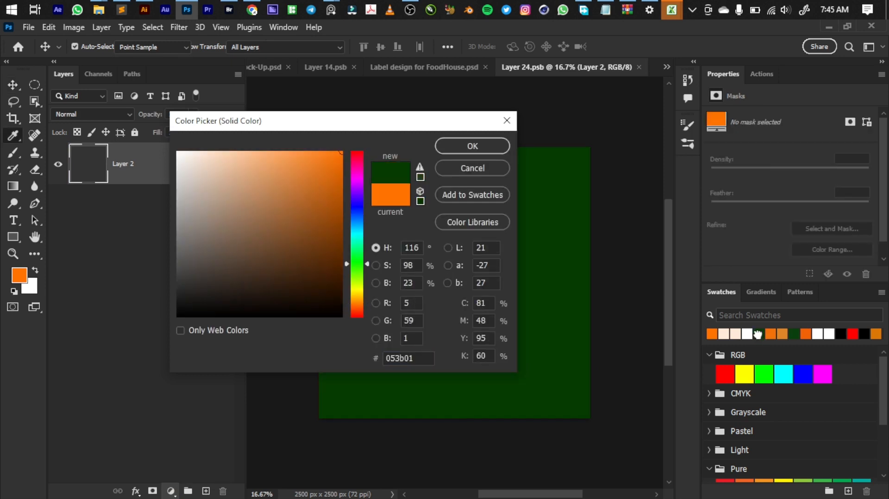
pyautogui.click(459, 144)
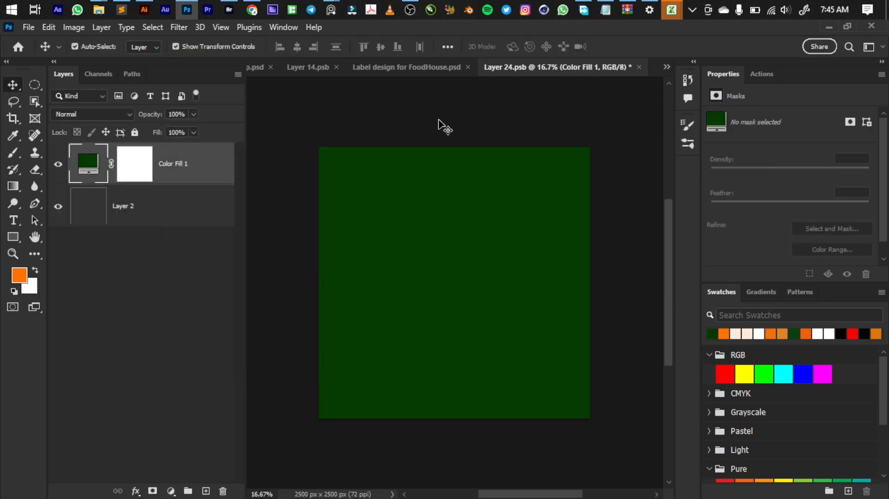
pyautogui.hotkey('ctrl', 'w')
pyautogui.press('Return')
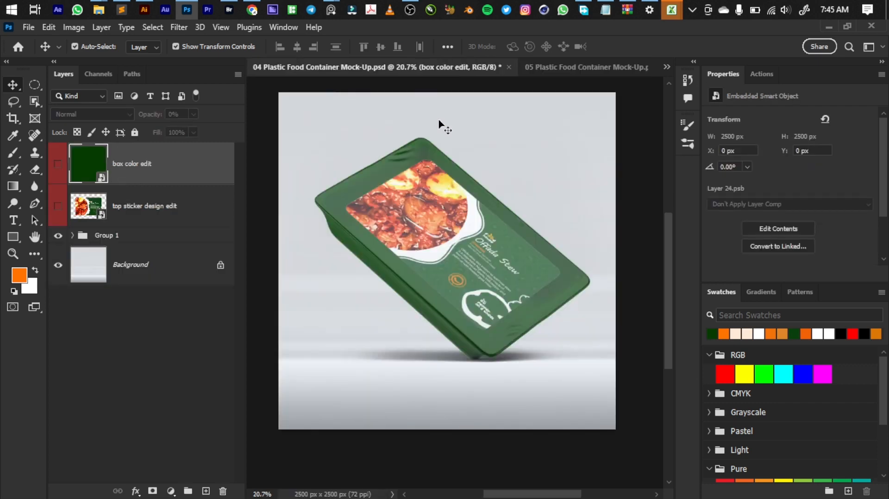
# Step: Add a solid colour fill layer above the mockup's Background, trying peach ffead9 before settling on orange ff7300
pyautogui.click(86, 265)
pyautogui.click(171, 491)
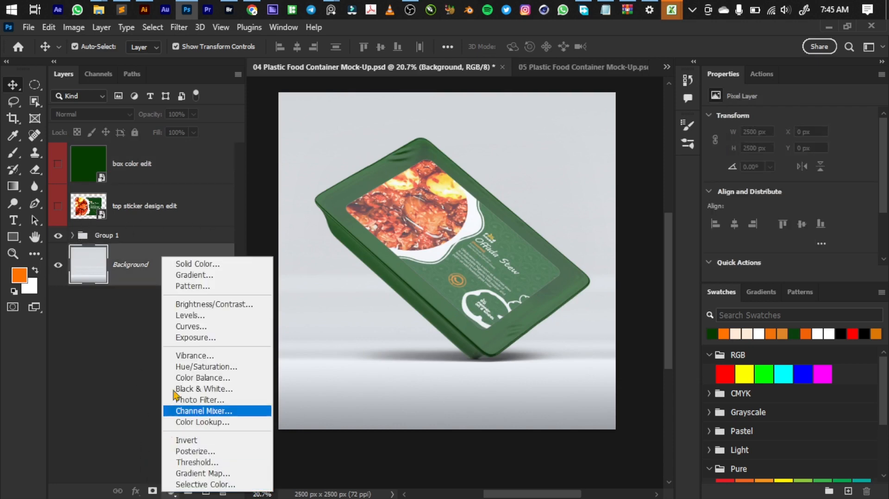
pyautogui.click(209, 264)
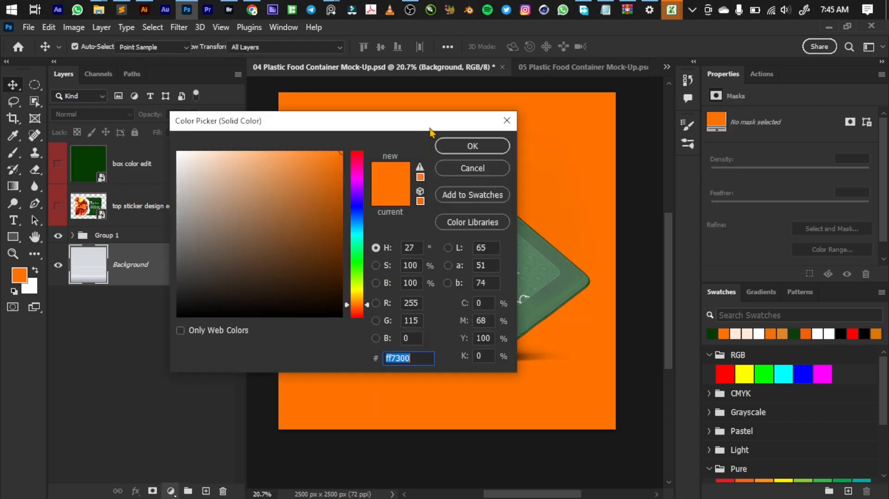
pyautogui.moveTo(427, 129); pyautogui.dragTo(400, 263)
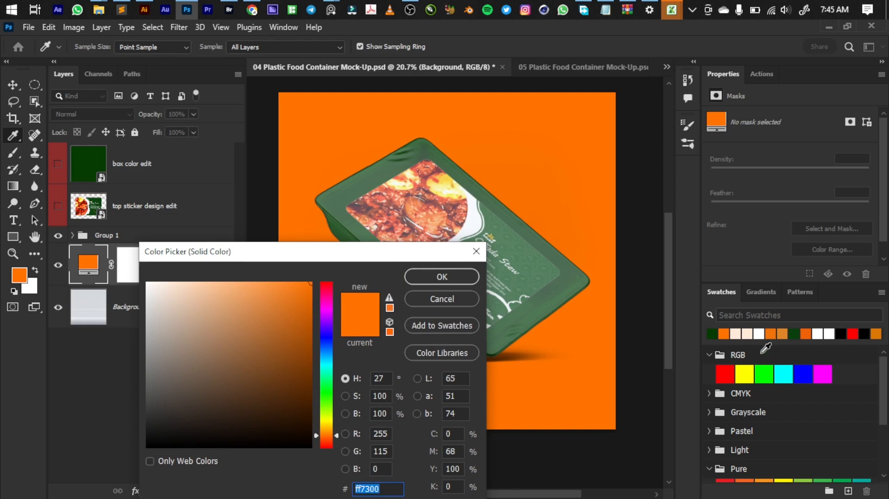
pyautogui.click(748, 332)
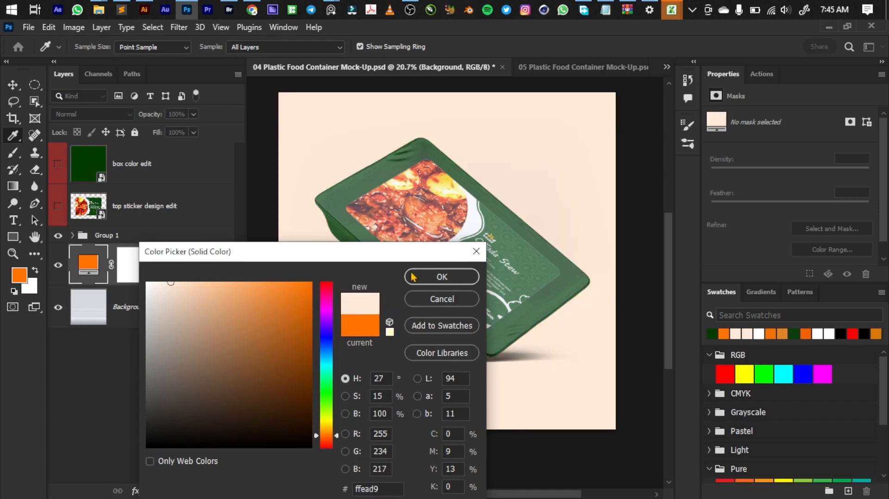
pyautogui.moveTo(366, 255); pyautogui.dragTo(309, 335)
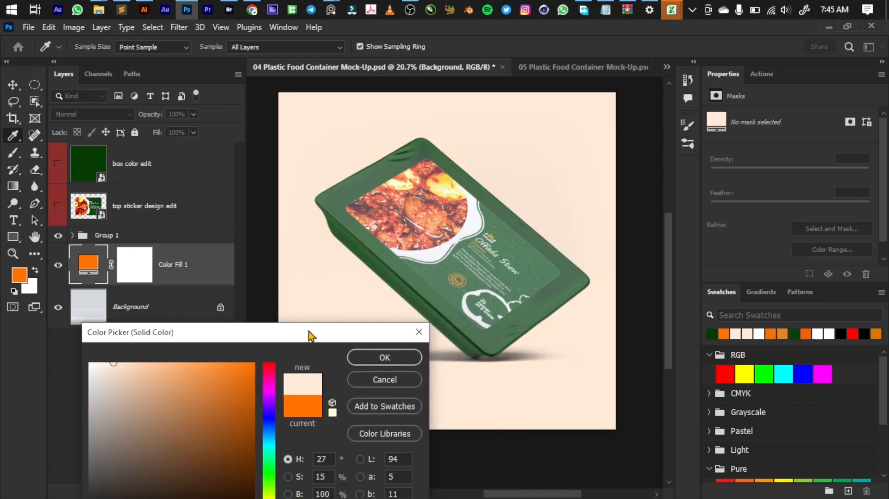
pyautogui.click(728, 337)
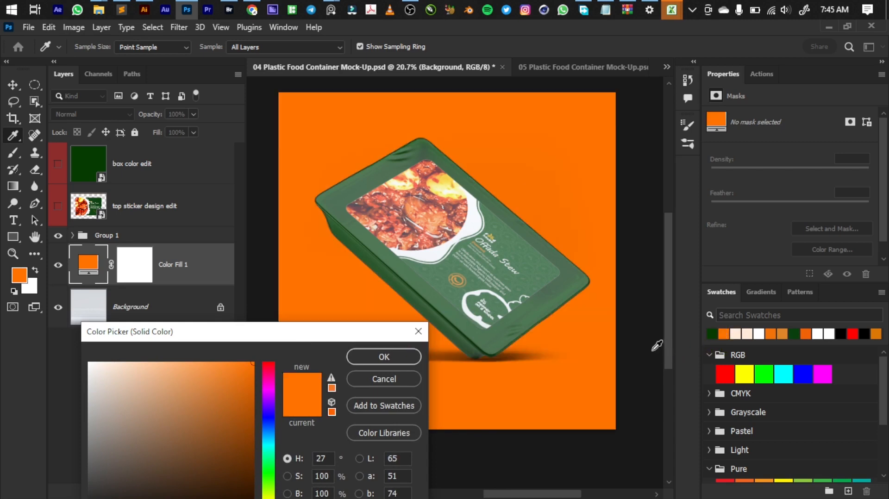
pyautogui.click(384, 357)
pyautogui.press('v')
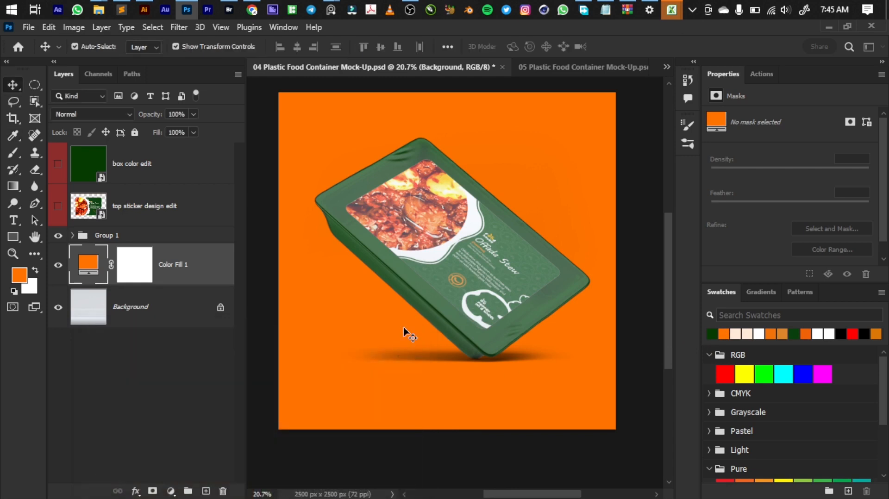
# Step: Deselect the layers and export the mockup as a 2500 x 2500 px JPG at quality 7
pyautogui.scroll(-2, 406, 327)
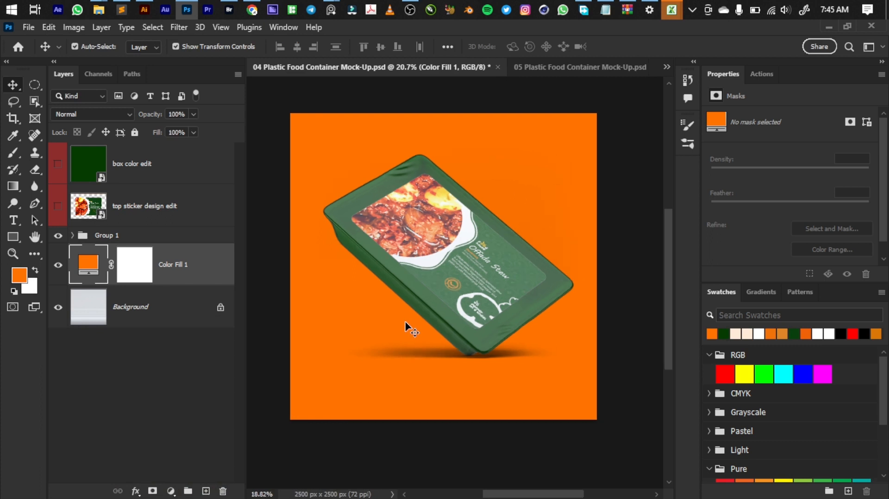
pyautogui.scroll(-1, 405, 327)
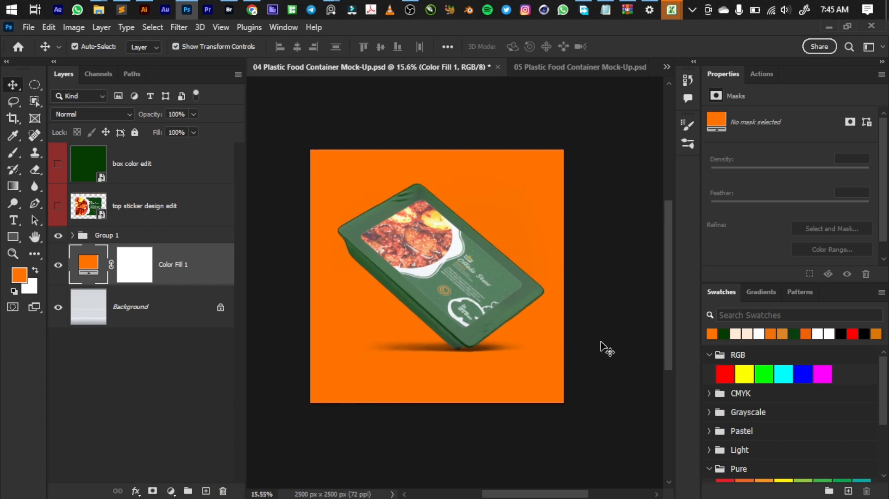
pyautogui.click(611, 318)
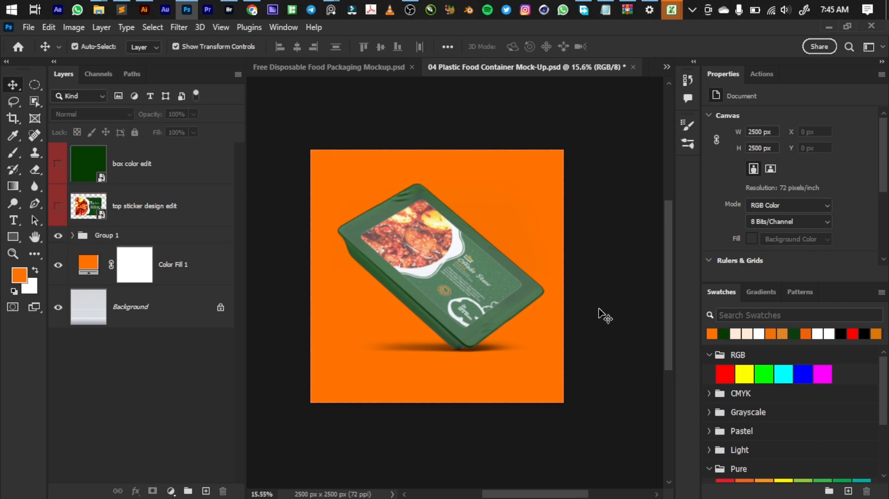
pyautogui.hotkey('ctrl', 'alt', 'shift', 'w')
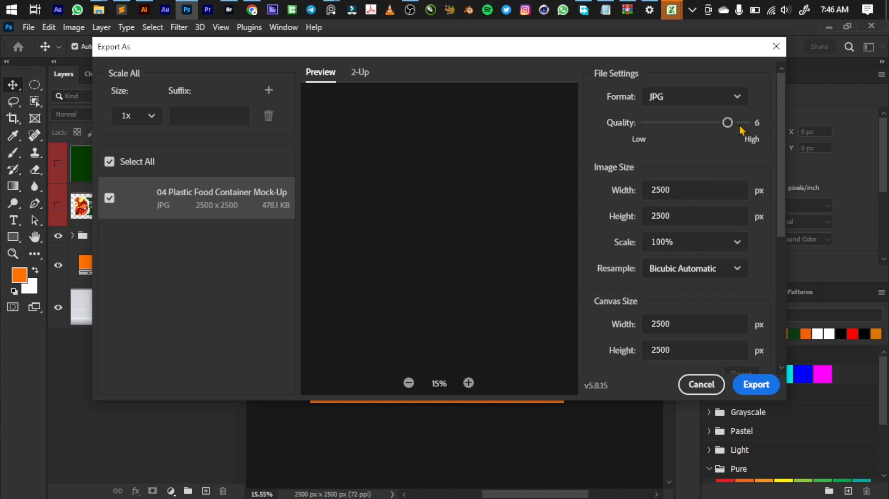
pyautogui.moveTo(727, 122); pyautogui.dragTo(743, 123)
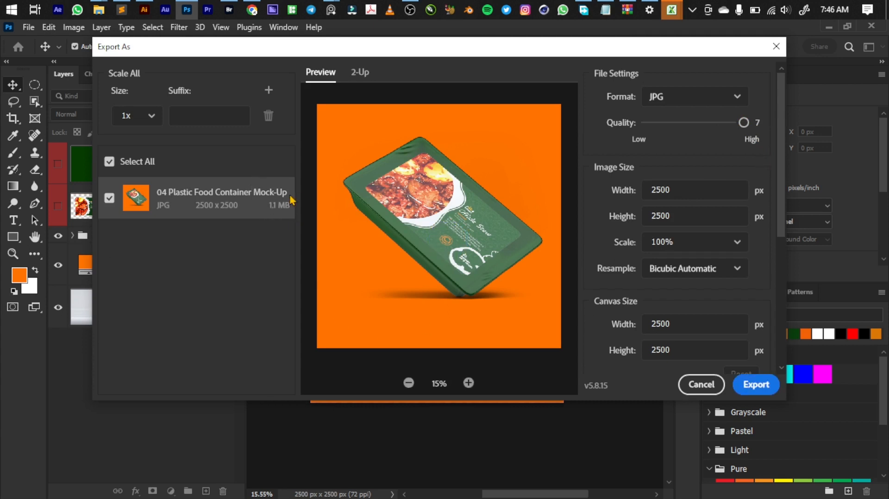
pyautogui.click(771, 391)
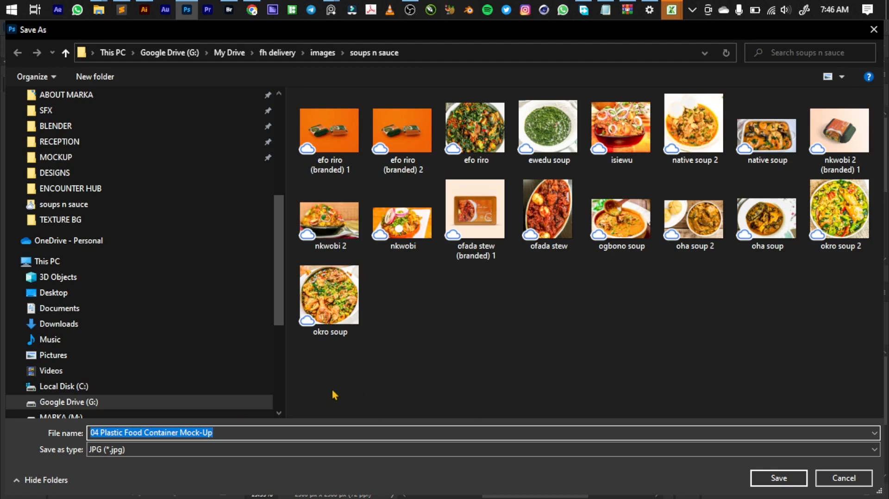
# Step: Save the exported JPG in the soups n sauce folder, naming it after the ofada stew image with "branded" added
pyautogui.click(544, 226)
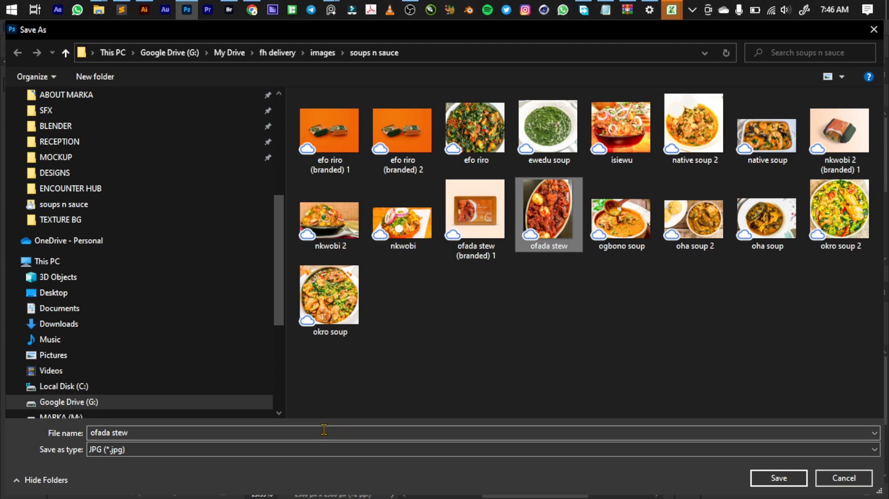
pyautogui.click(273, 431)
pyautogui.click(286, 433)
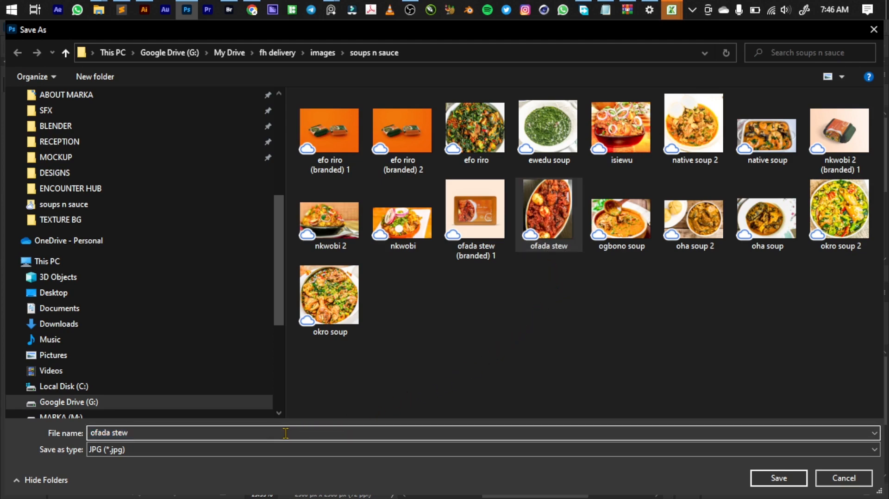
pyautogui.write('branded')
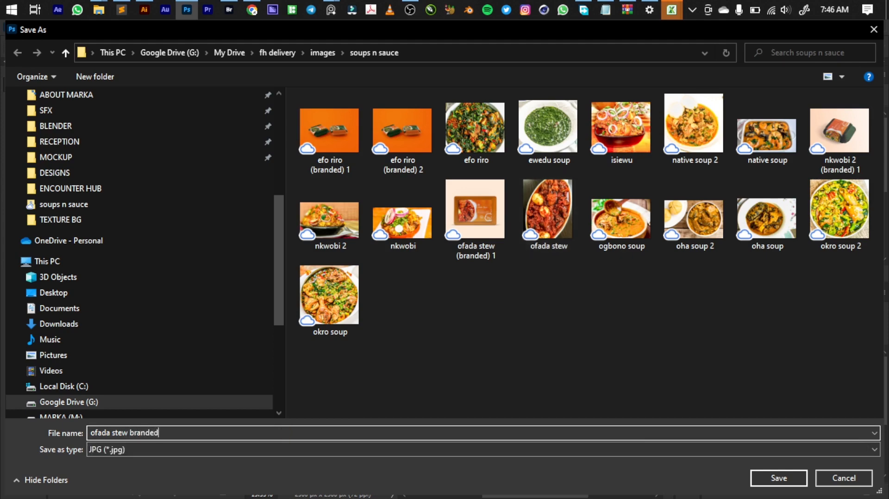
pyautogui.write('(')
pyautogui.press('Return')
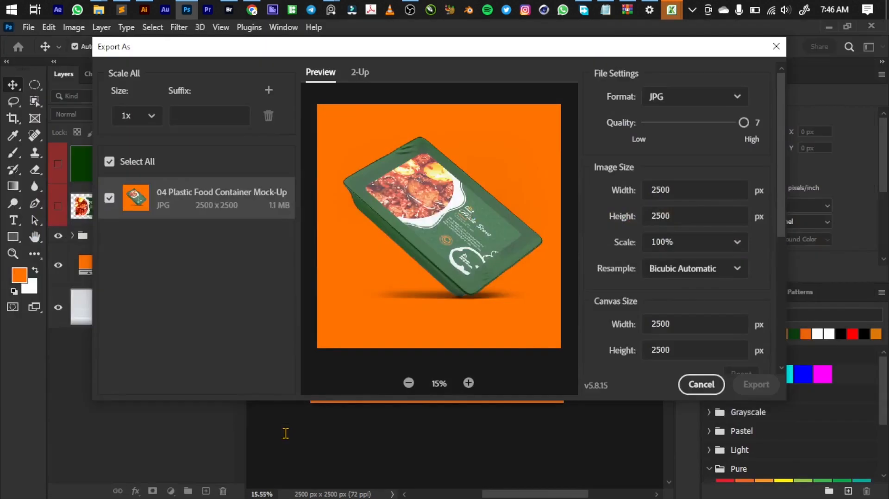